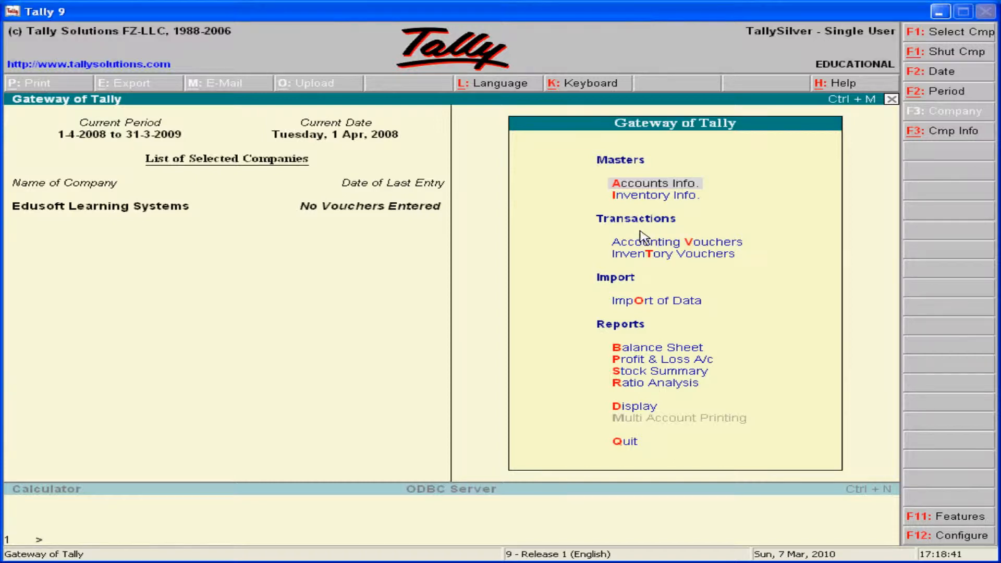
Open accounting voucher entry and start a Receipt voucher for the exercise's first transaction, capital received by cash.
click(667, 242)
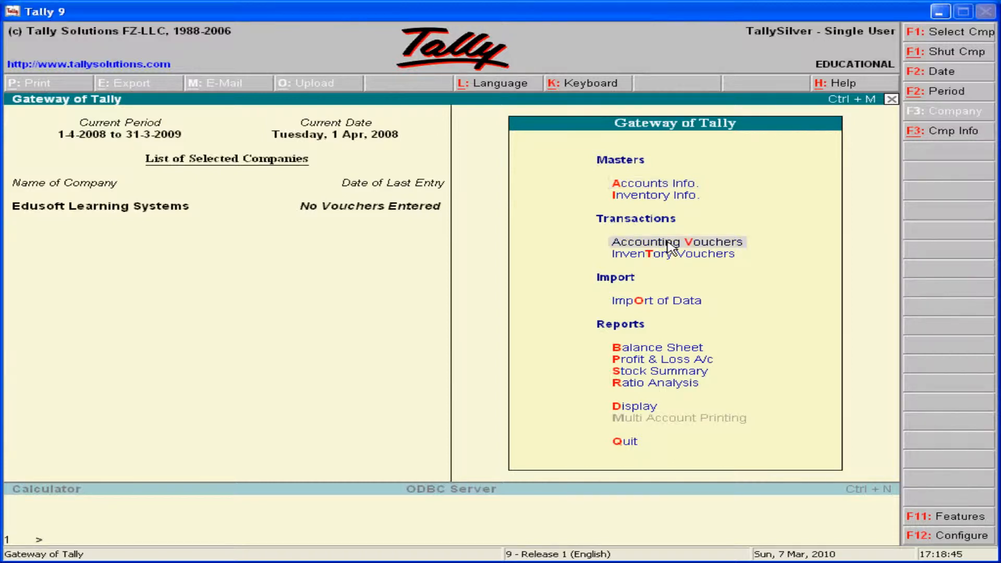
click(668, 241)
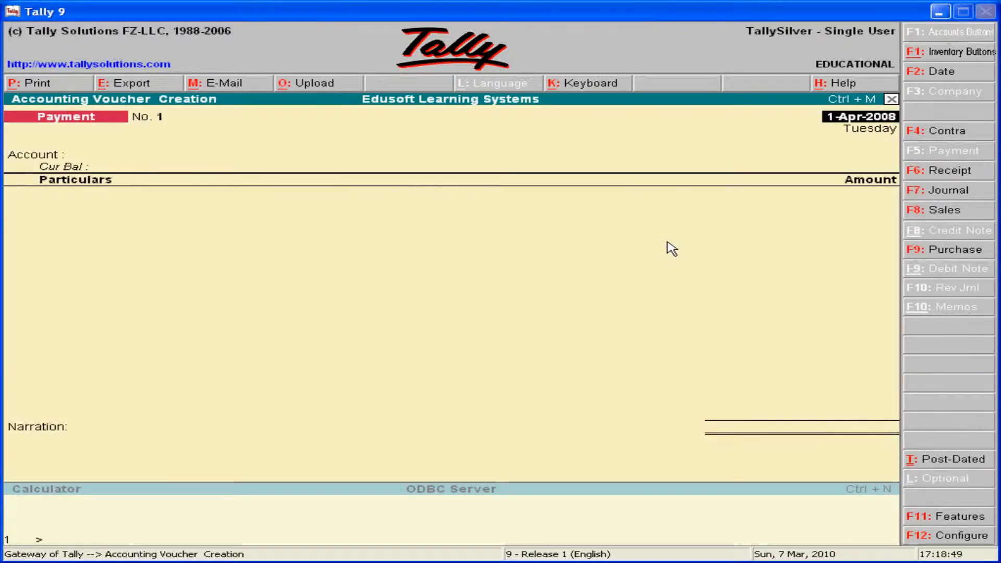
key(alt+Tab)
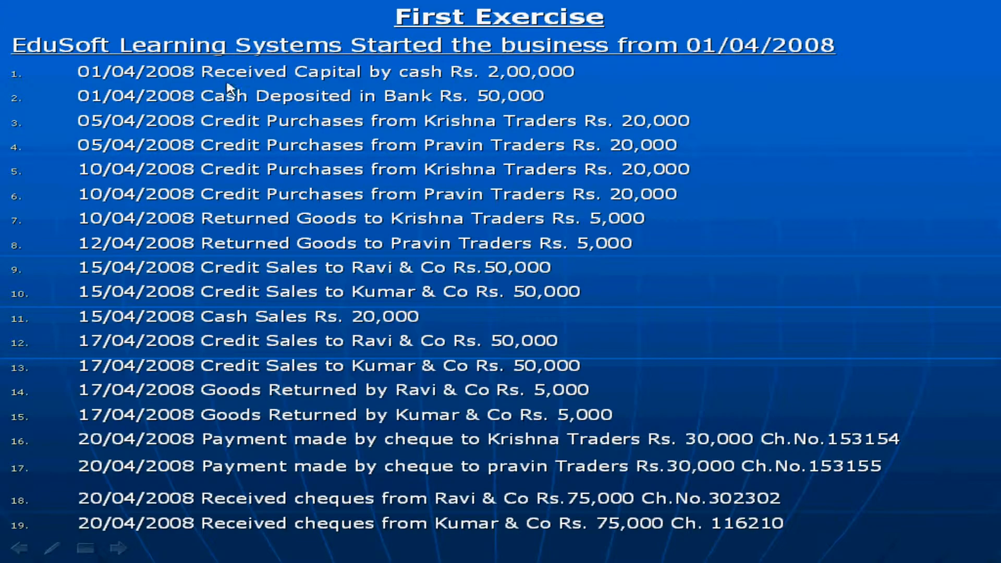
key(alt+Tab)
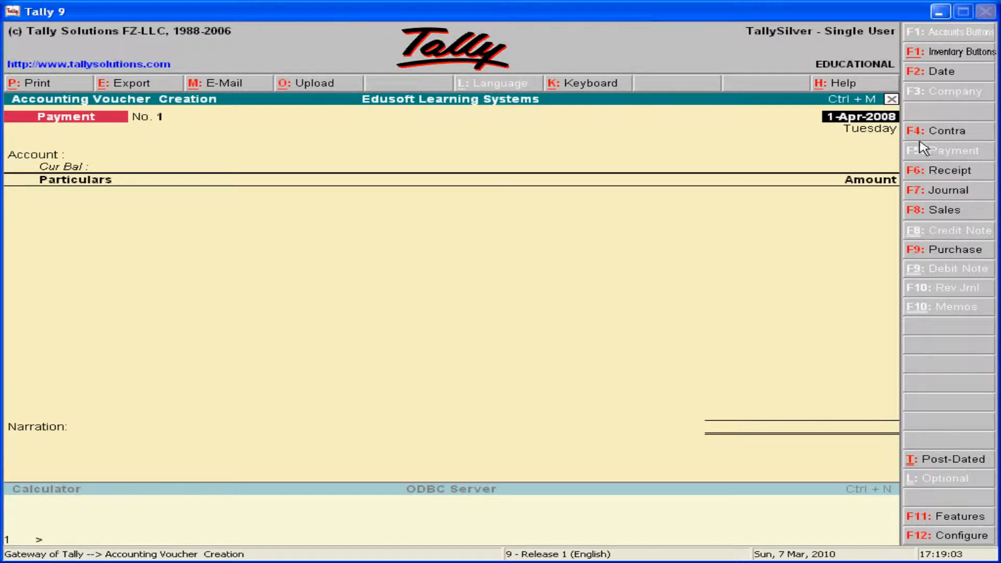
click(937, 177)
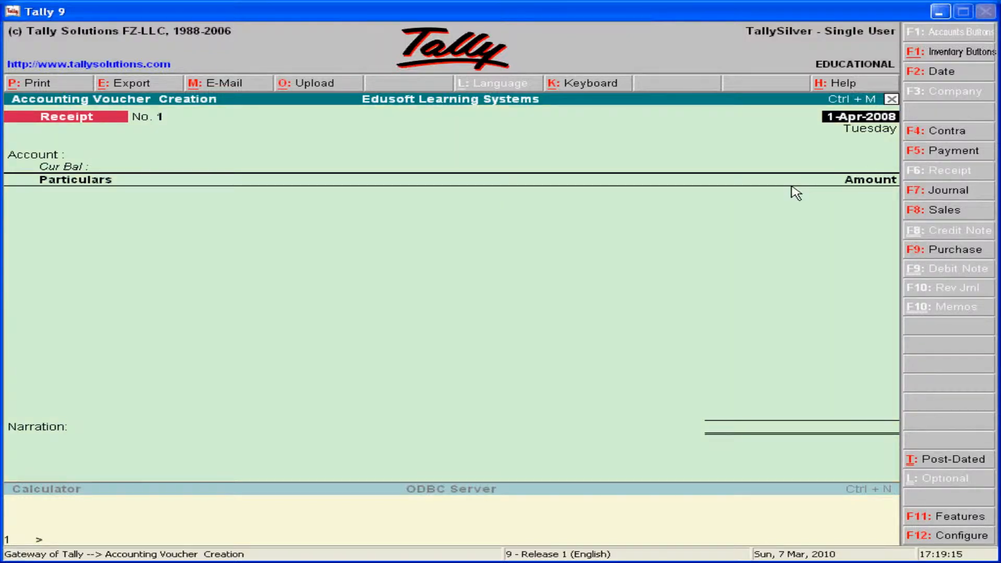
Accept 1-Apr-2008 as the receipt date and choose Cash as the receiving account.
key(Return)
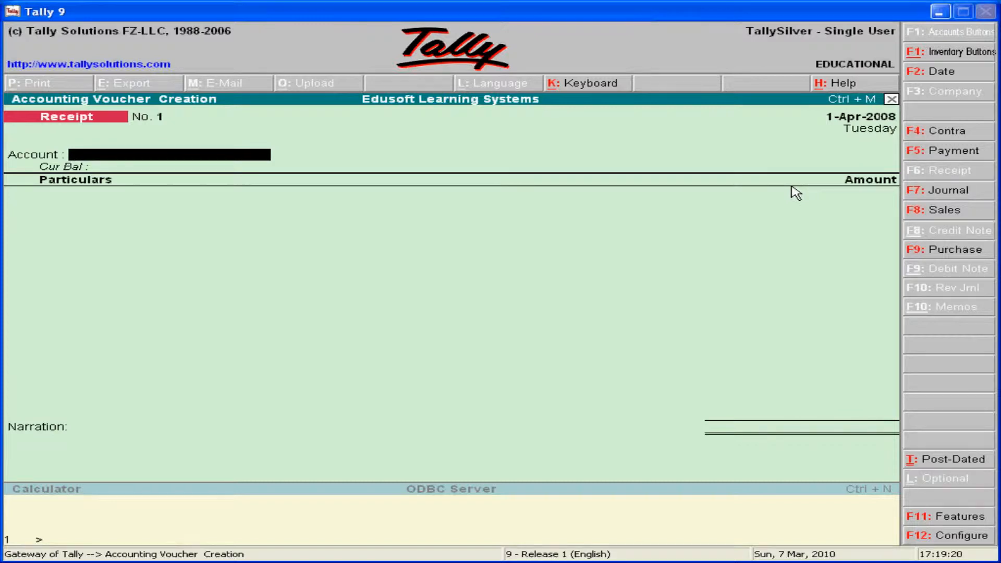
text(C)
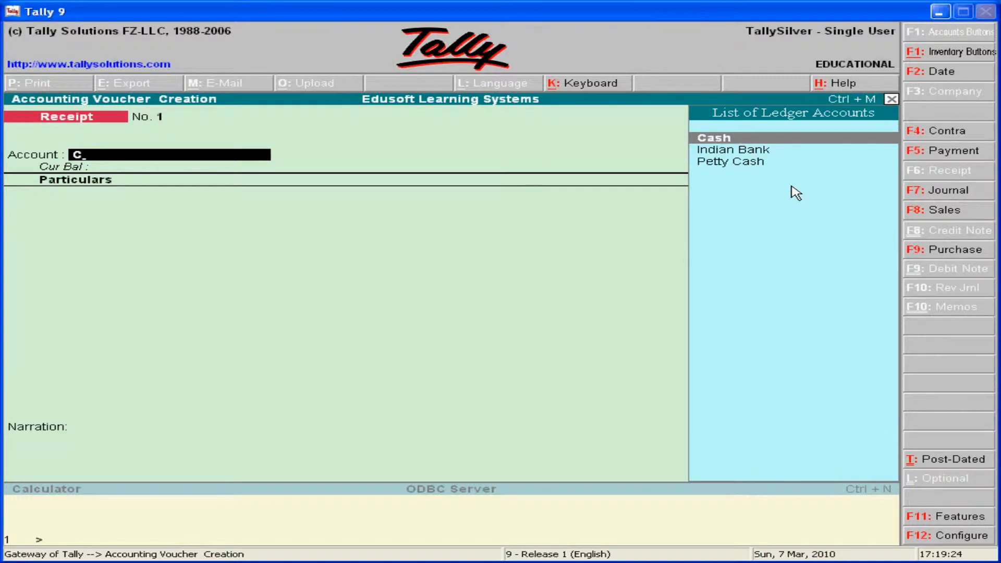
key(Down)
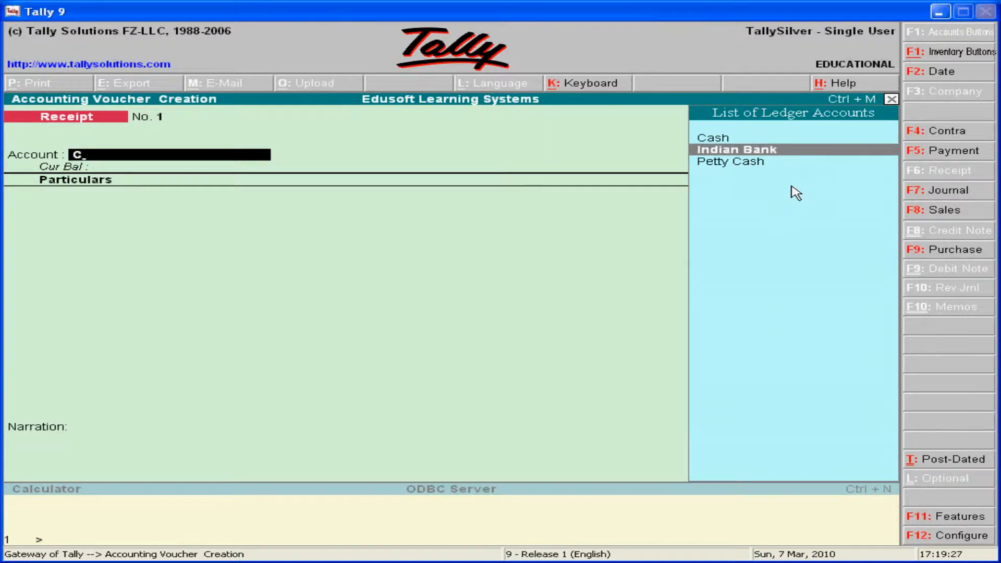
key(Up)
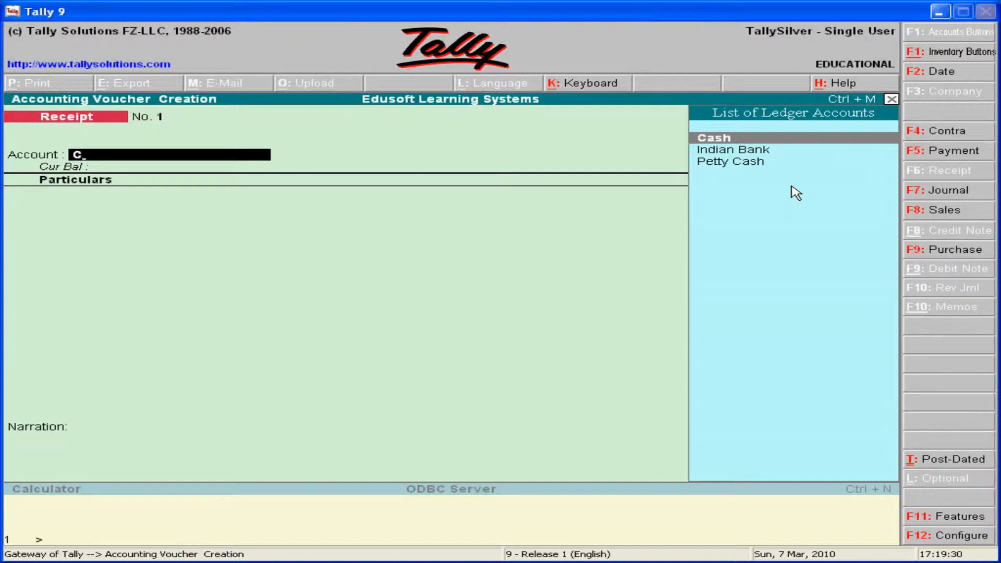
key(Return)
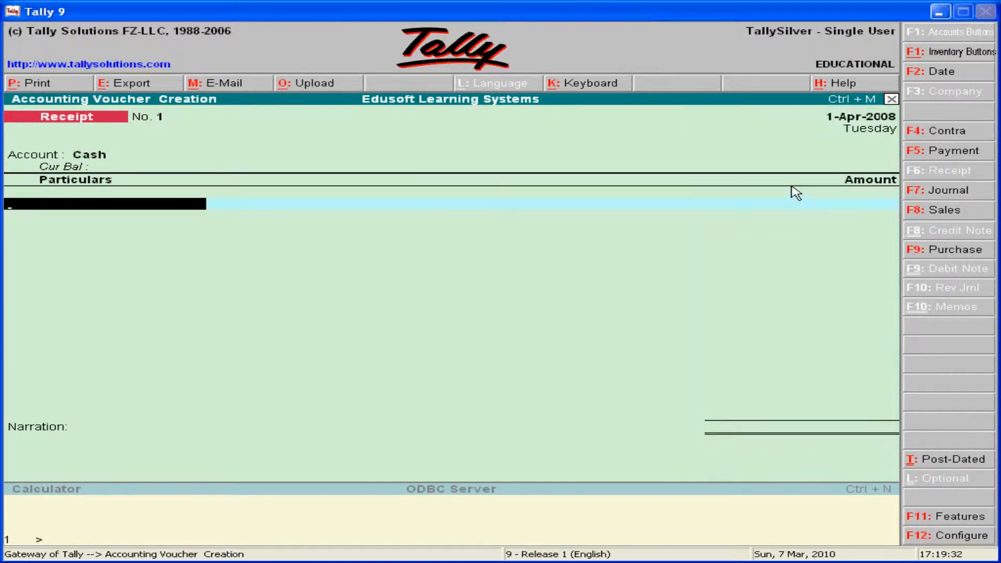
Enter Edusoft Capital A/c in the receipt's particulars with an amount of 200000, checking it against the exercise slide.
text(D)
key(Down)
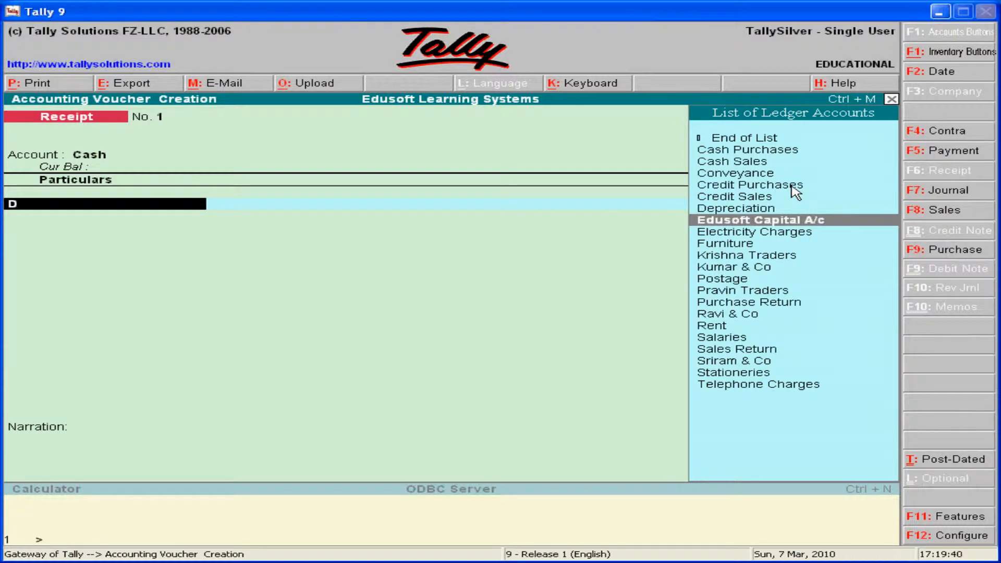
key(Return)
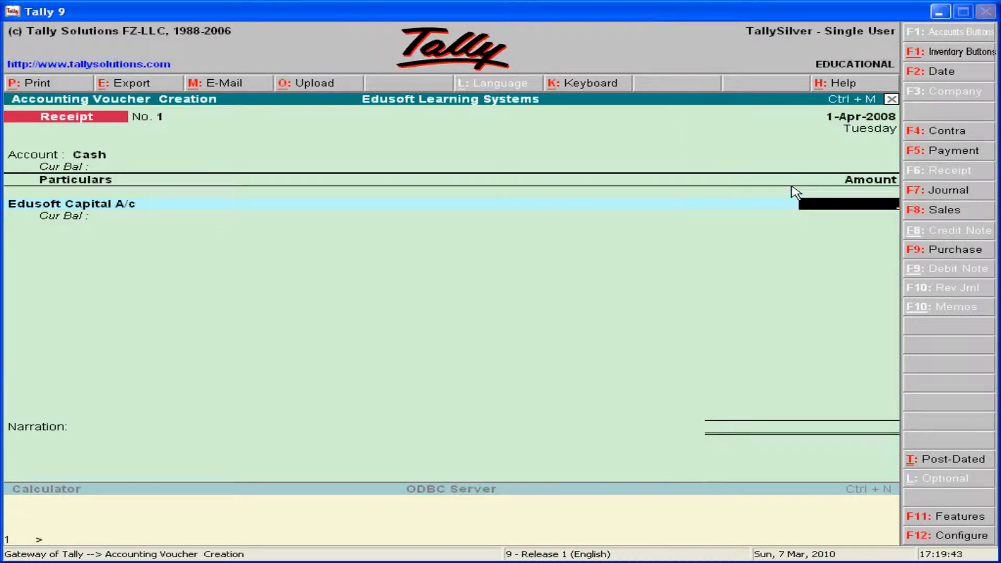
text(200000)
key(alt+Tab)
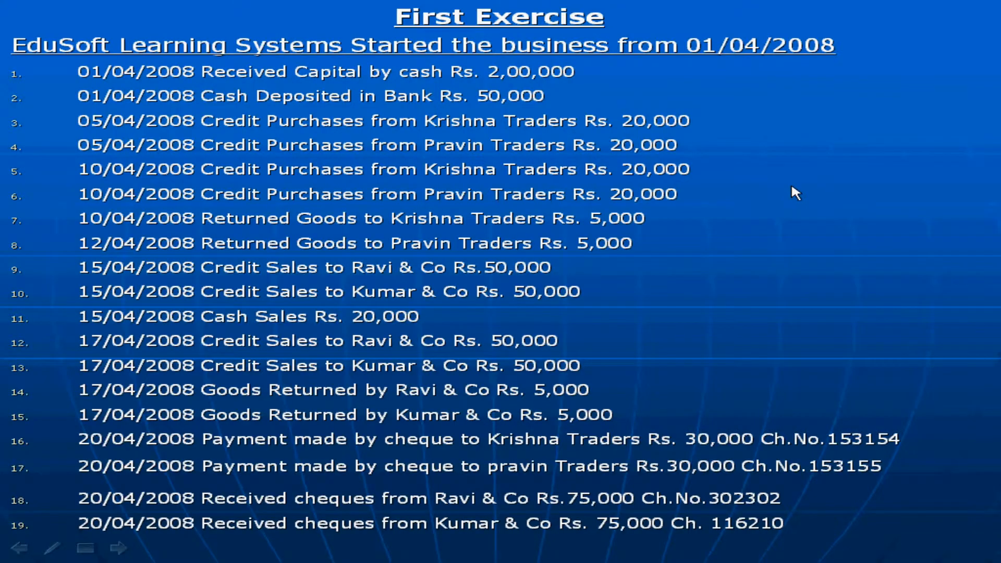
key(alt+Tab)
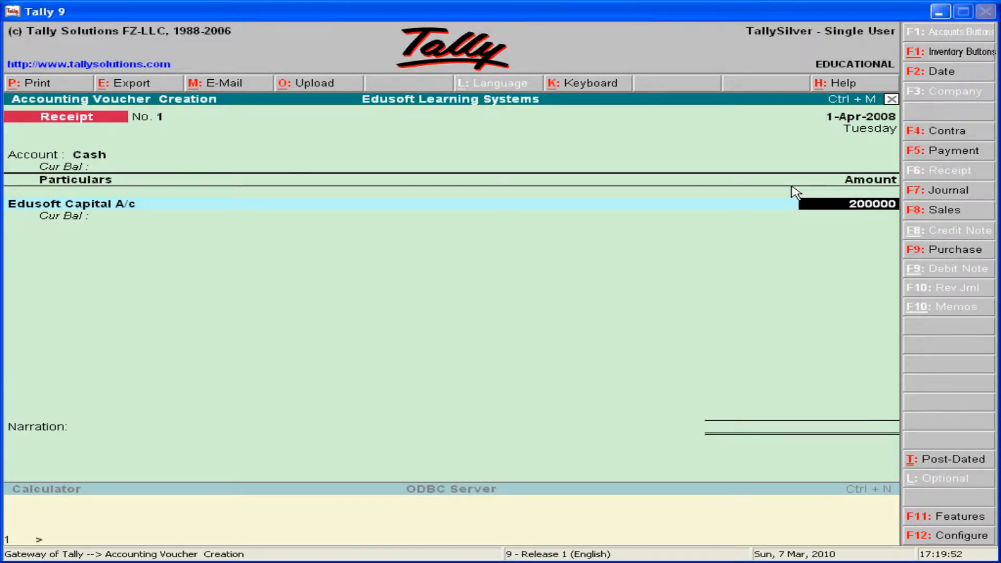
key(Return)
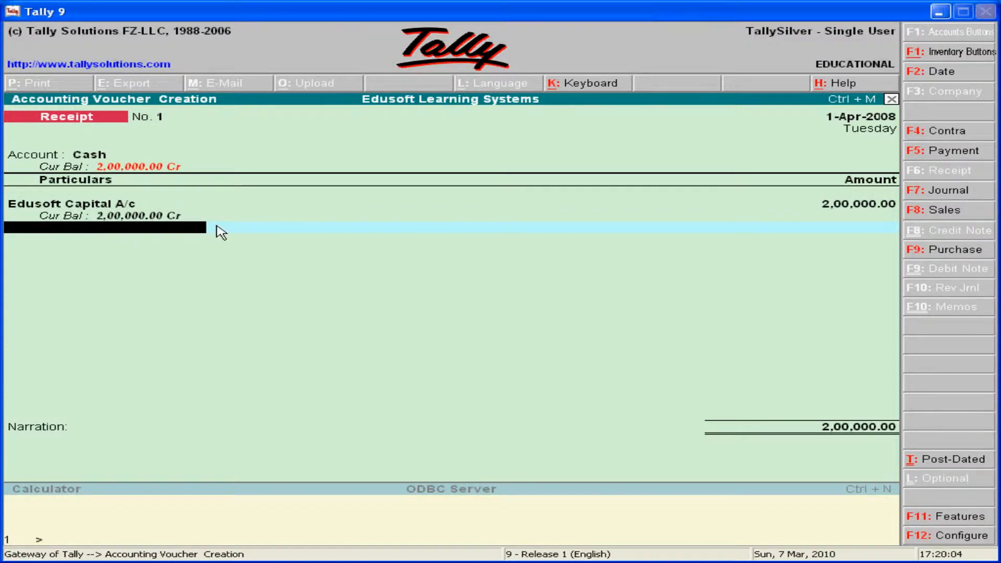
Finish the particulars, leave the narration blank and save the capital receipt voucher.
key(Return)
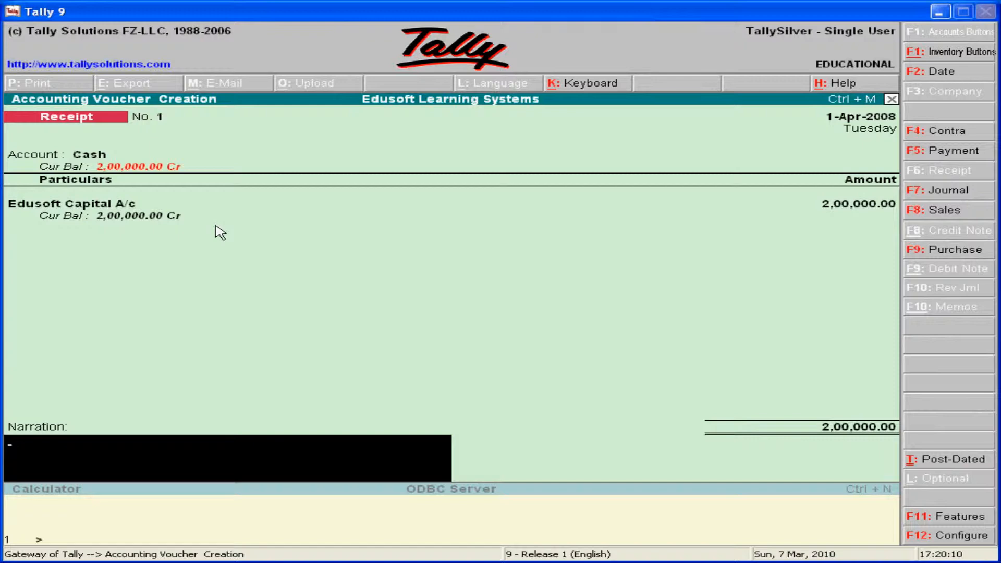
key(Return)
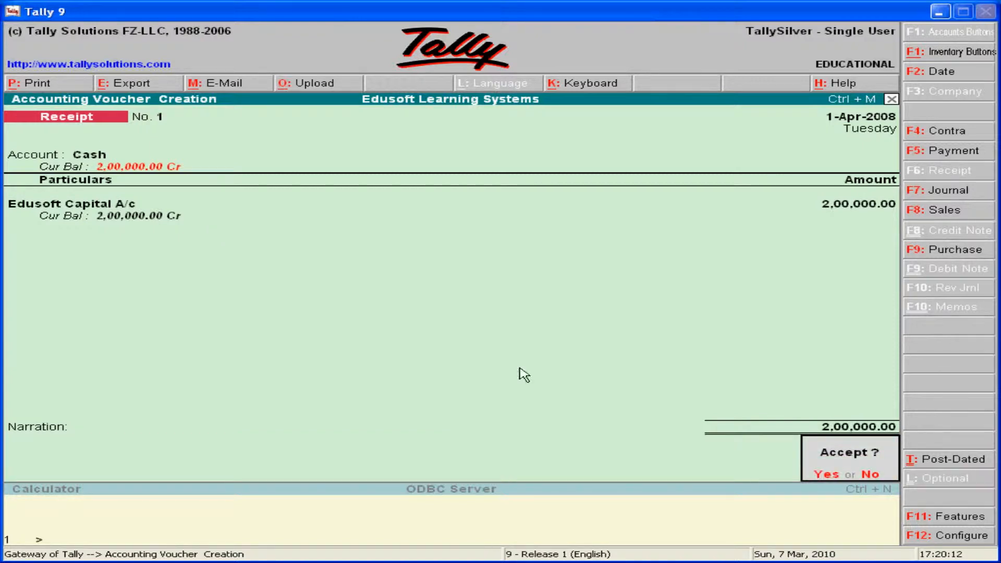
click(826, 475)
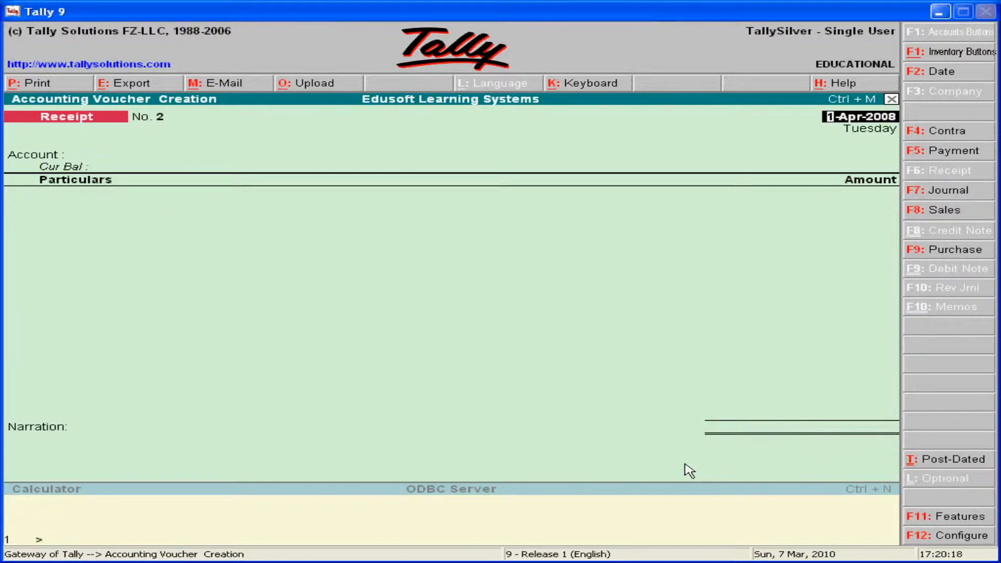
Start a Contra voucher dated 1-Apr-2008 for the exercise's bank deposit, with Indian Bank as the account.
key(alt+Tab)
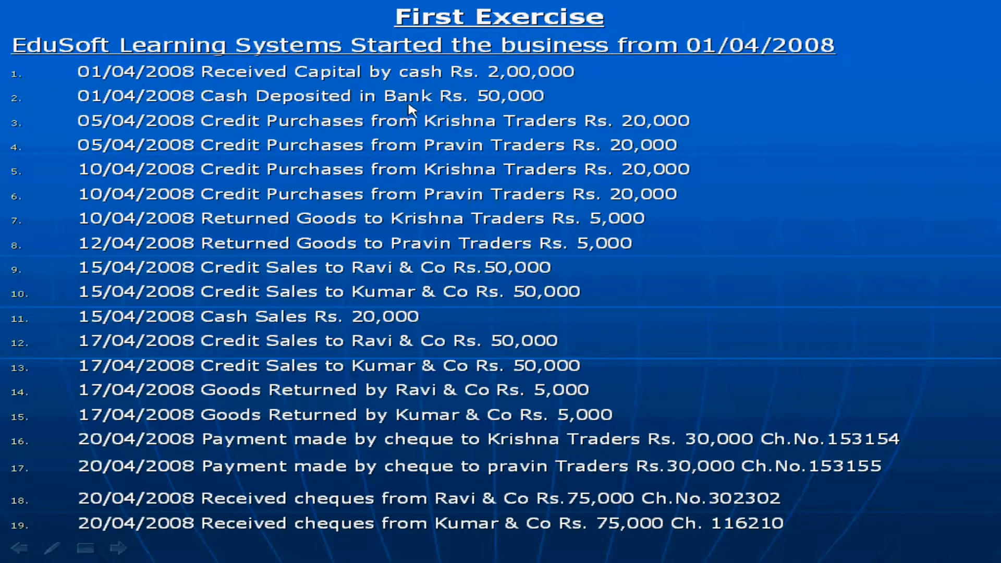
key(alt+Tab)
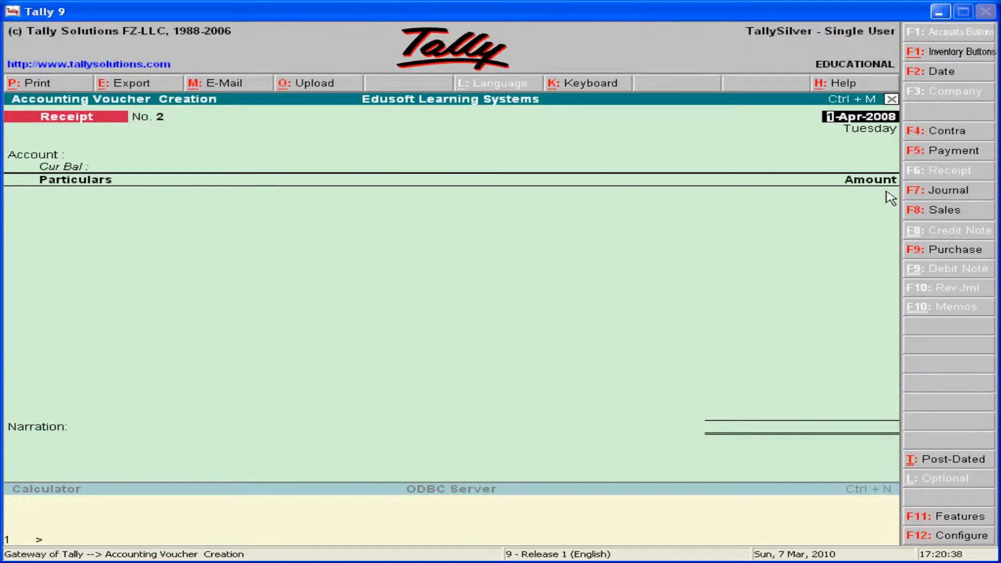
click(933, 137)
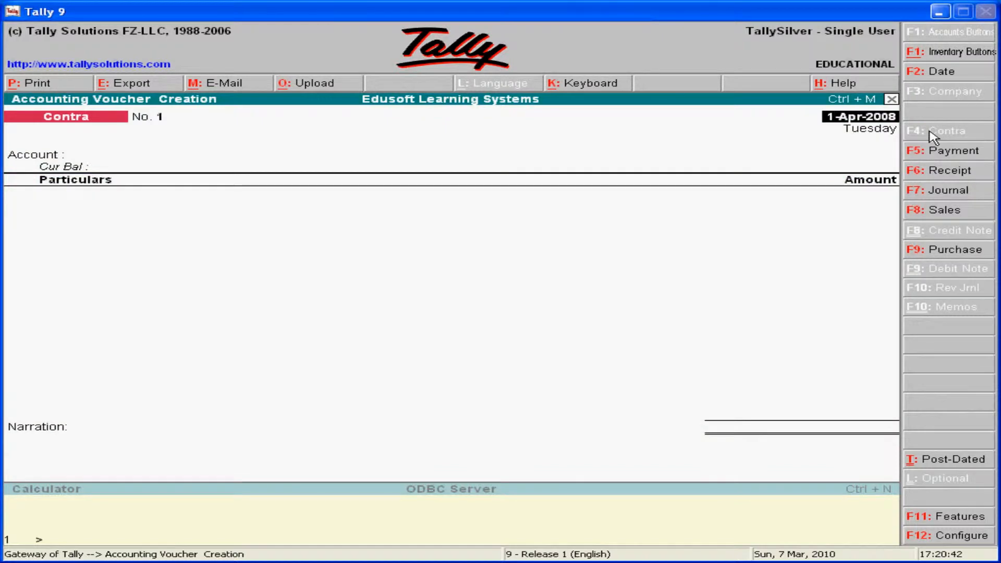
key(Return)
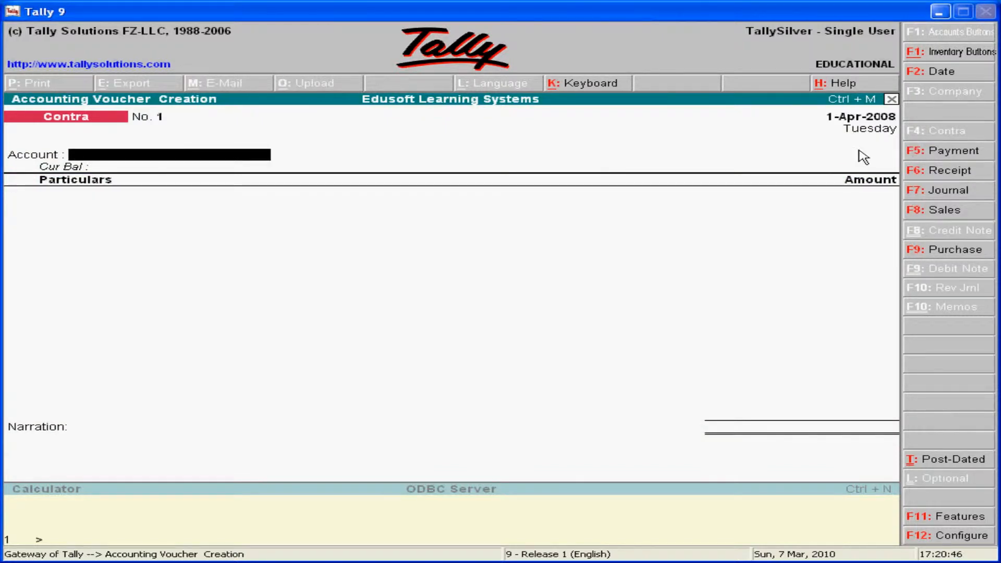
text(C)
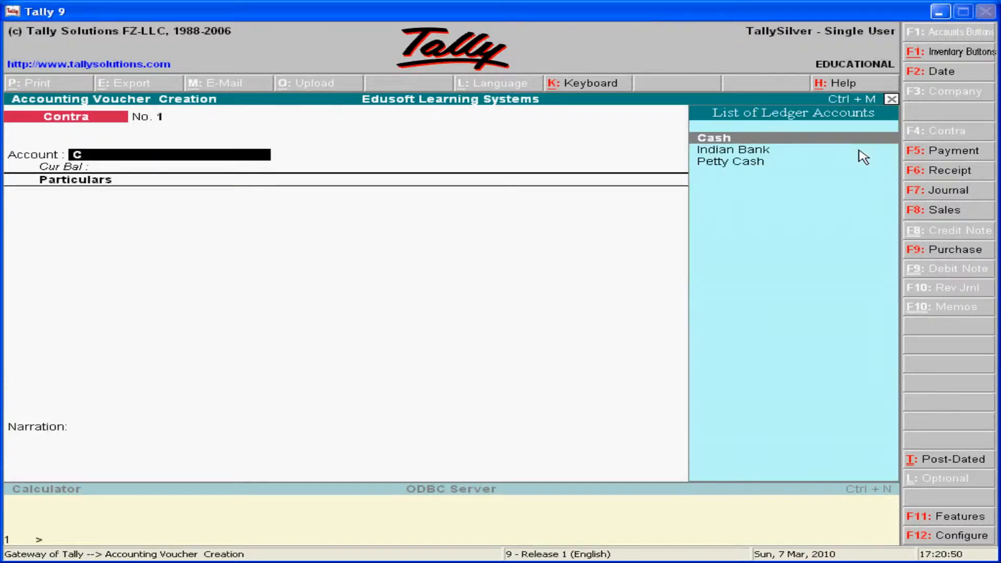
key(Down)
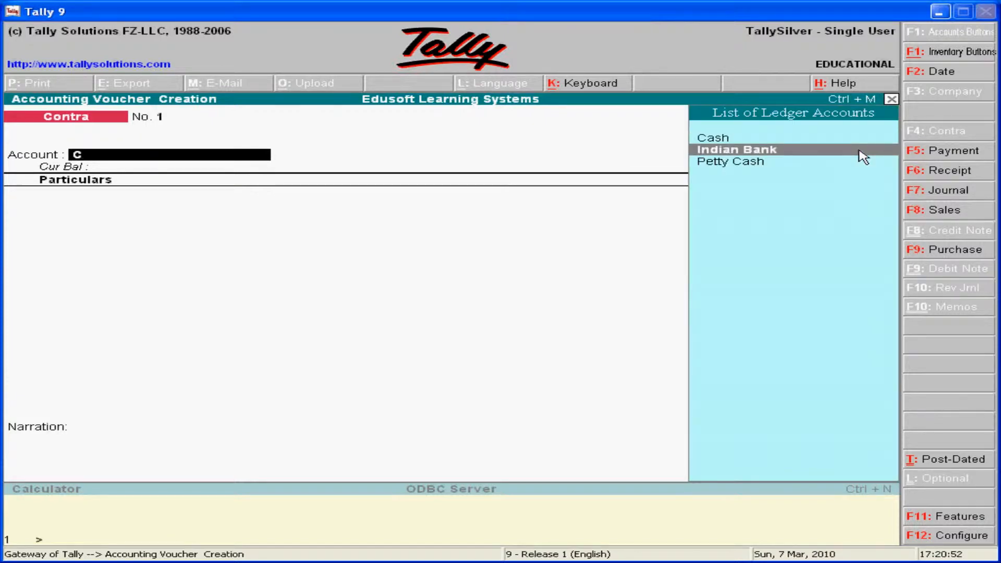
key(Return)
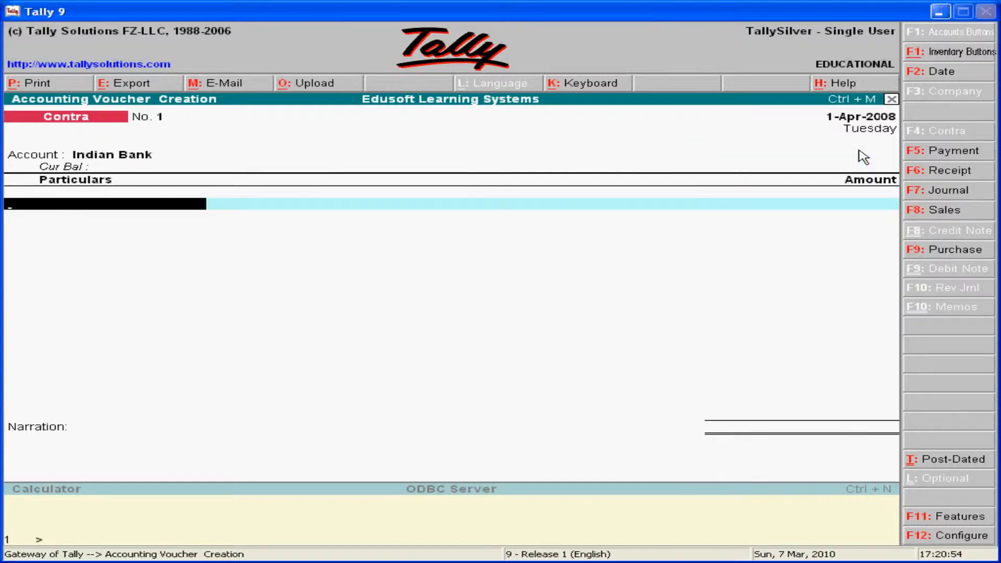
Enter Cash with an amount of 50000 in the contra particulars and save the voucher without a narration.
text(C)
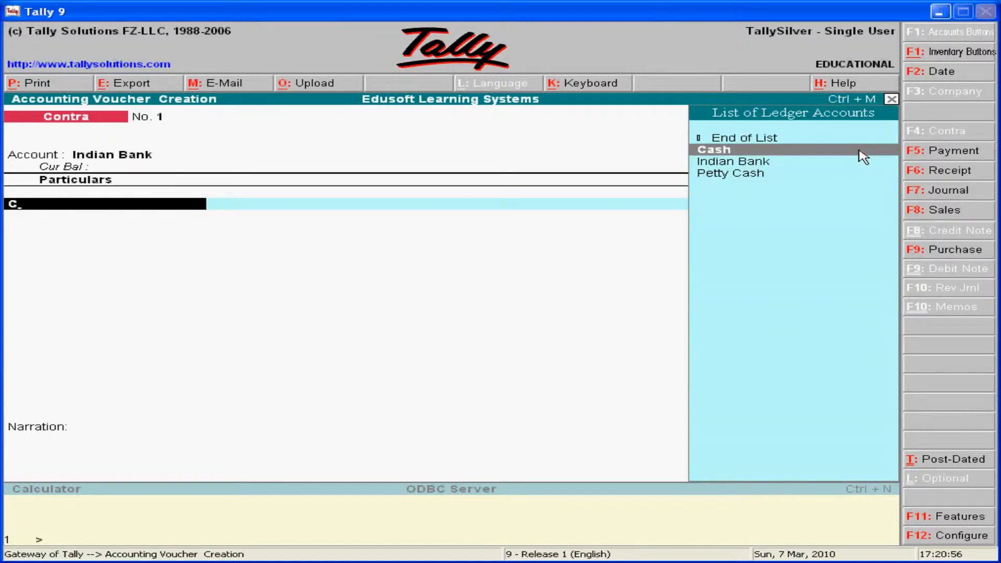
key(Return)
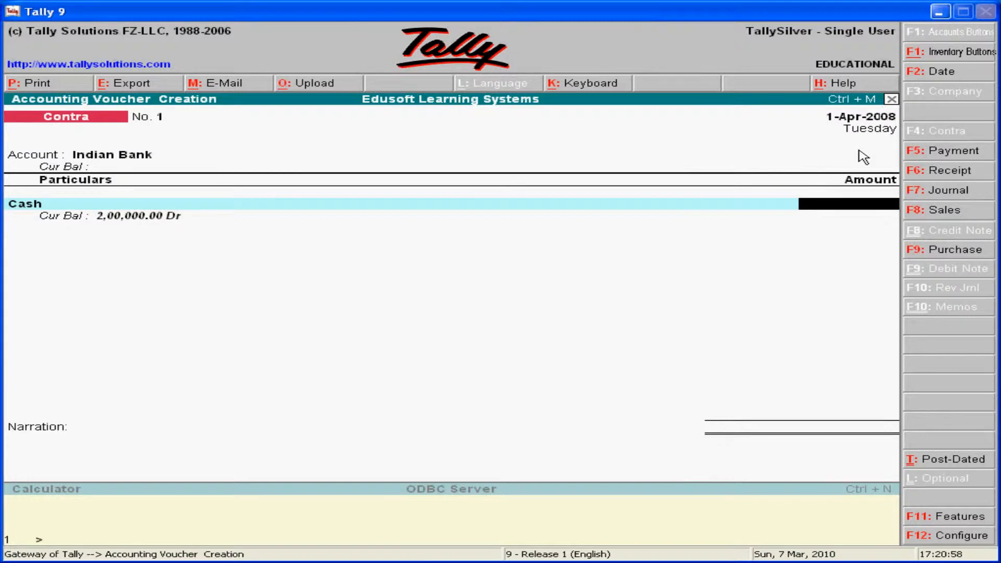
text(50000)
key(Return)
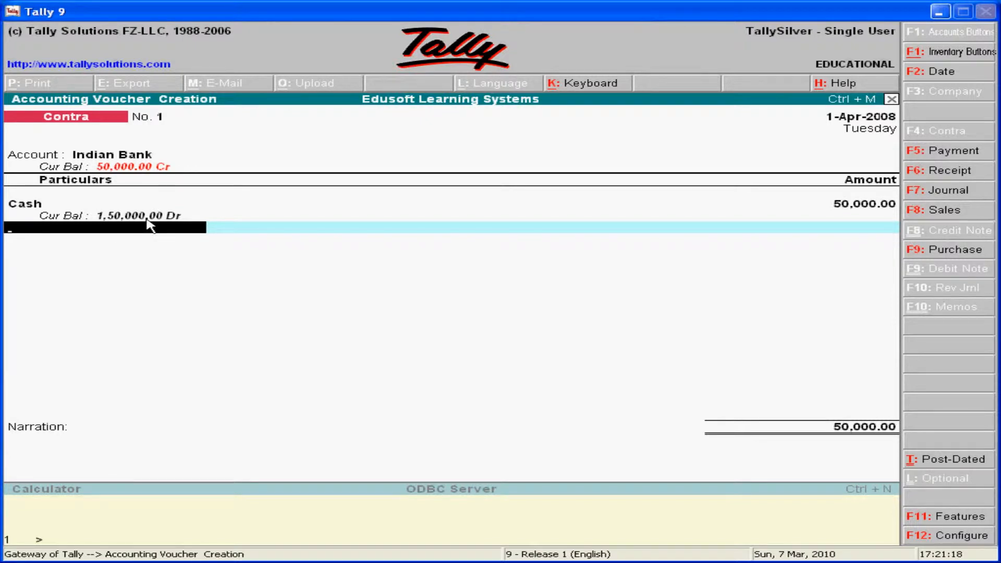
key(Return)
key(Return)
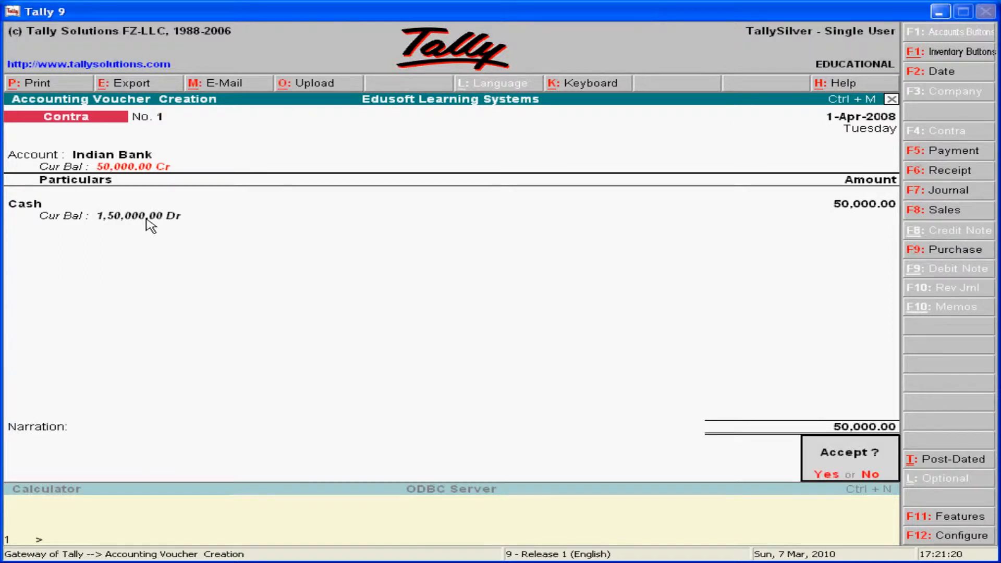
key(Return)
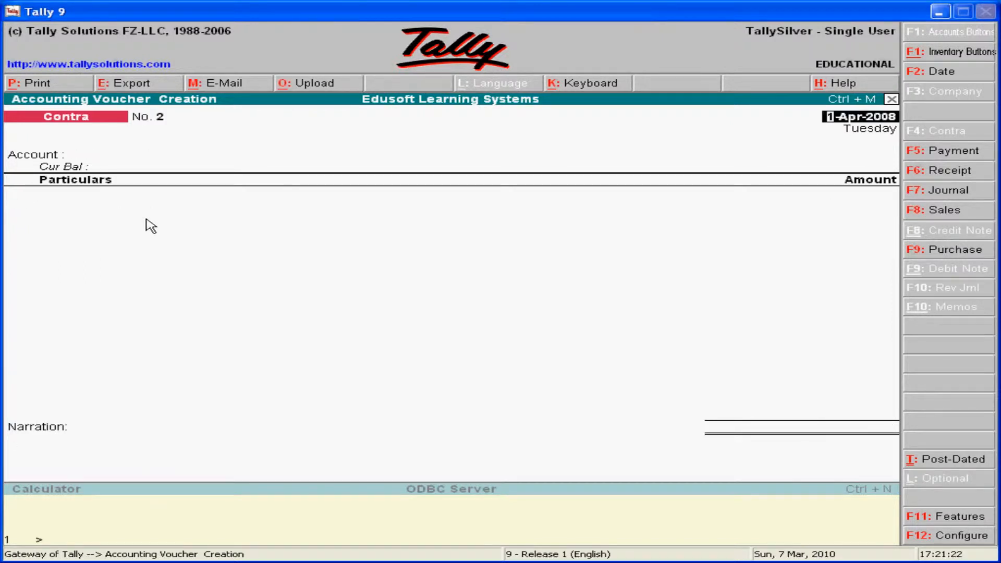
Start a Purchase voucher for the exercise's credit purchase, switch it from invoice to voucher format and accept 1-Apr-2008 as the date.
key(alt+Tab)
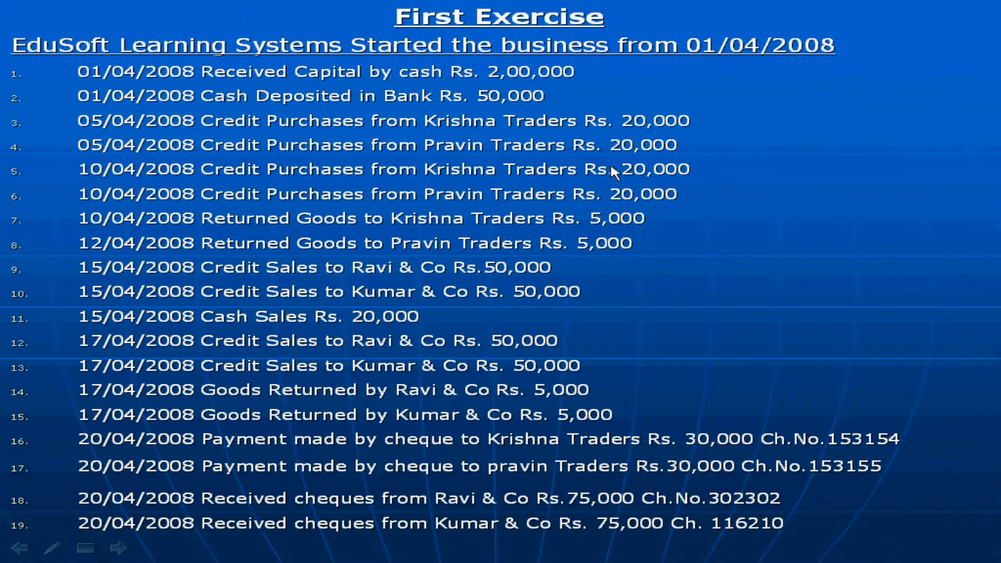
key(alt+Tab)
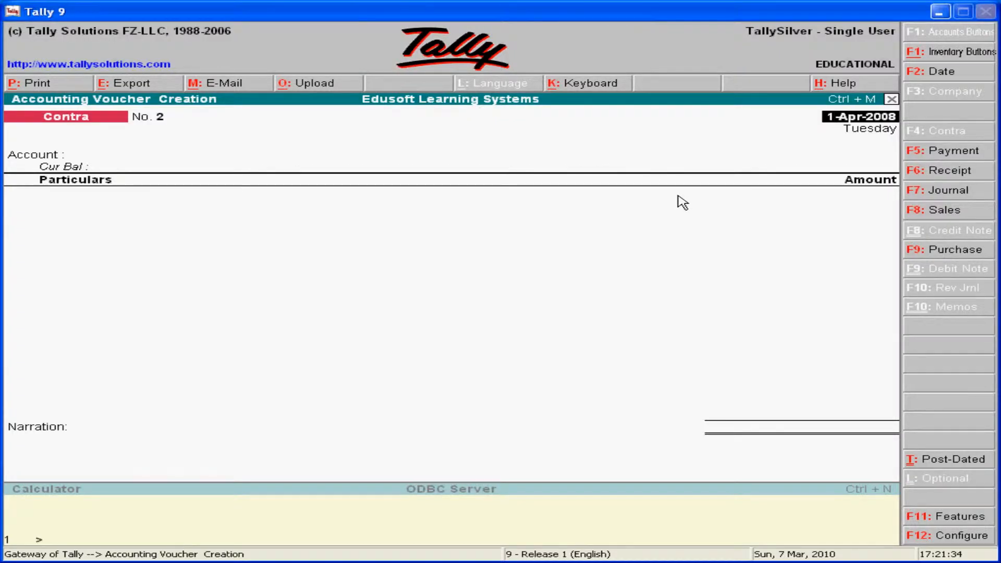
click(939, 251)
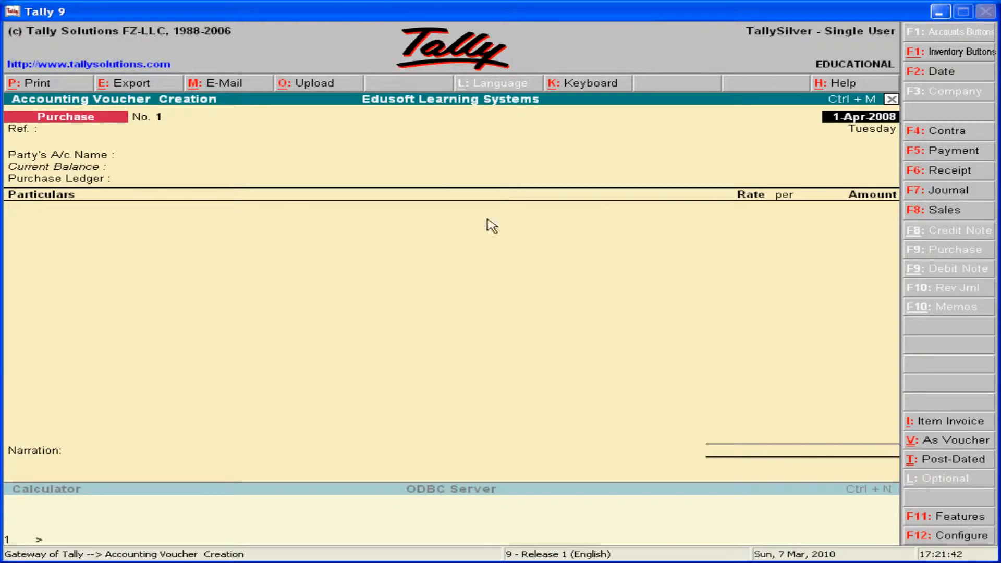
click(937, 443)
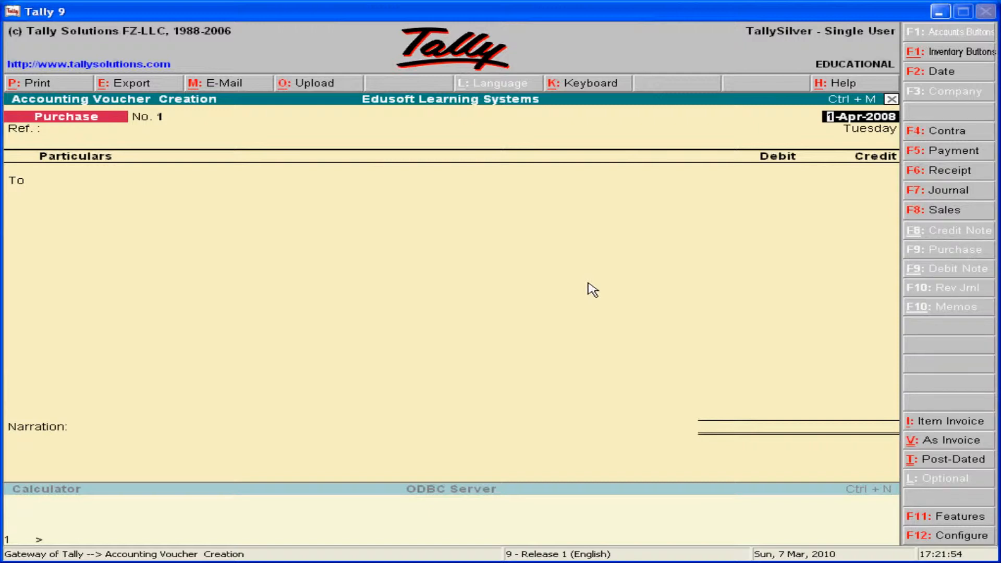
key(Return)
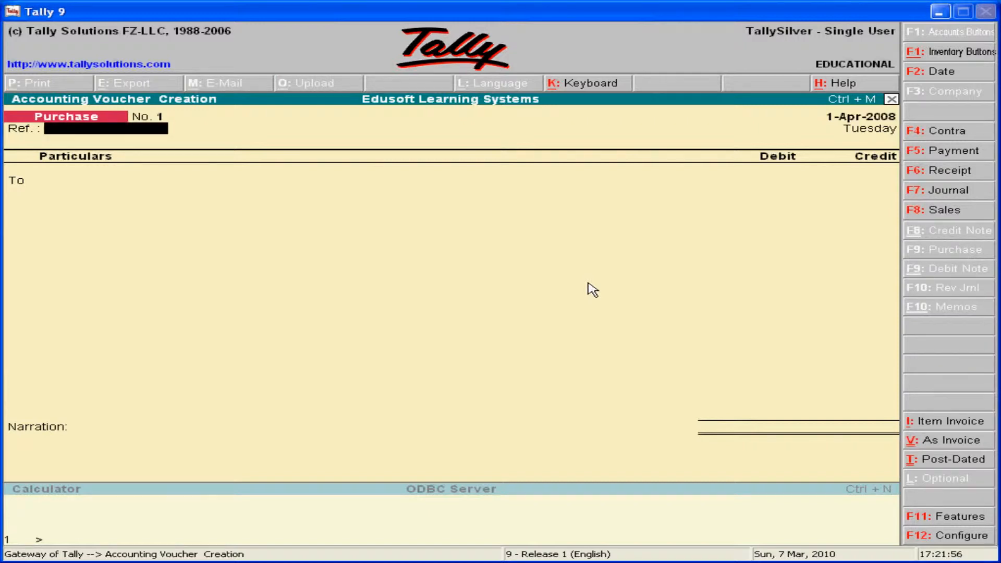
Leave the Purchase voucher's reference blank and credit Krishna Traders with 20,000, following the First Exercise's credit purchase entry.
key(Return)
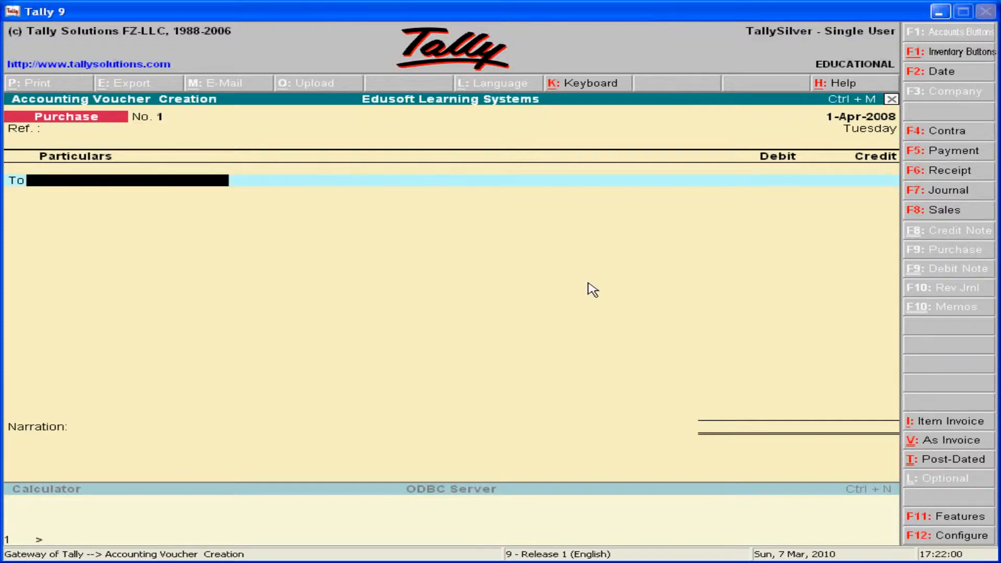
key(Return)
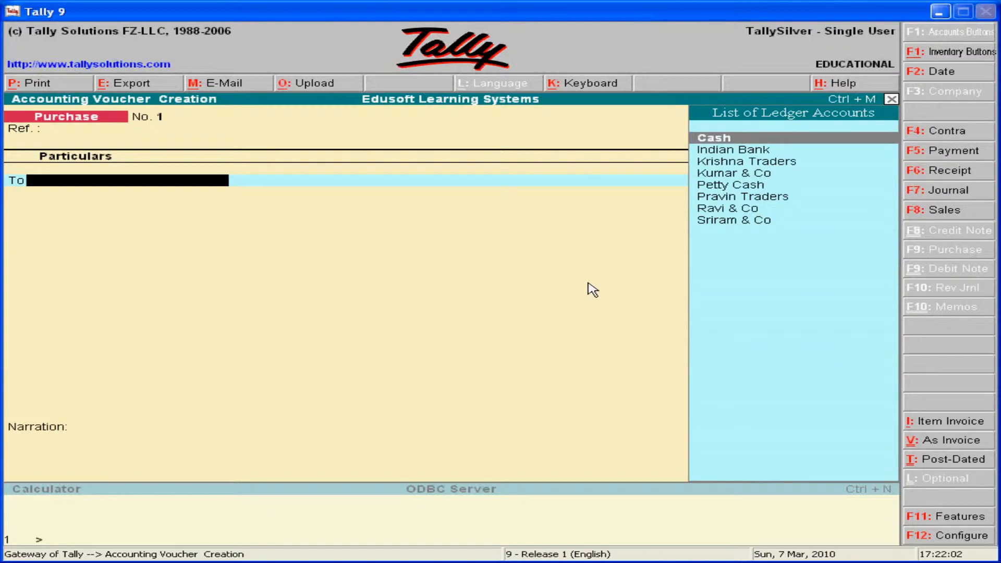
key(alt+Tab)
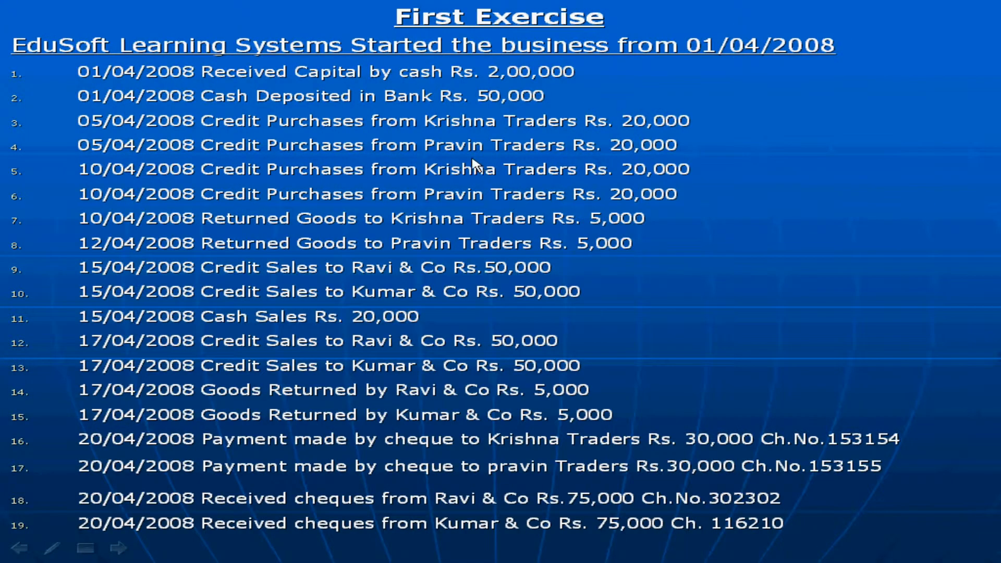
key(alt+Tab)
click(754, 167)
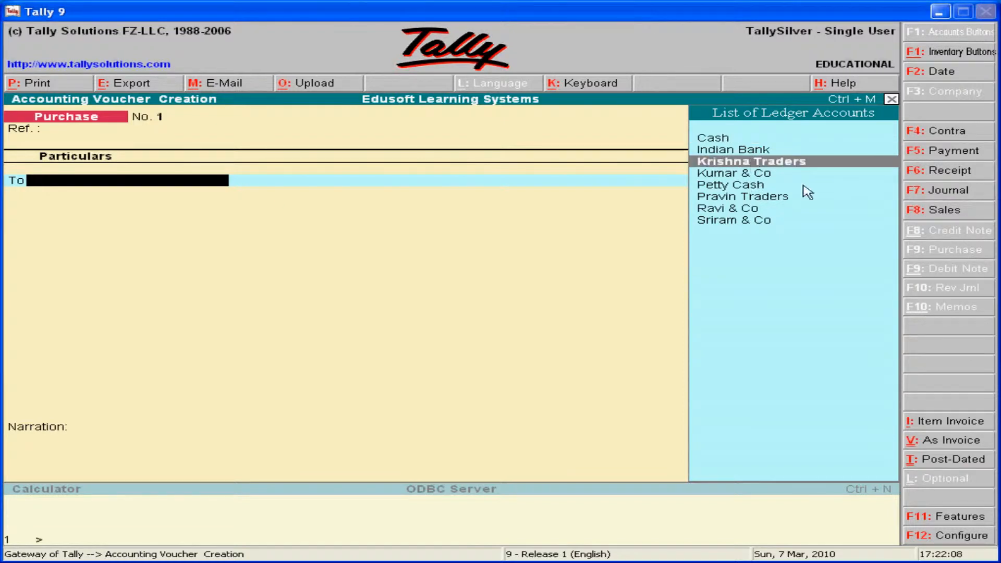
key(Return)
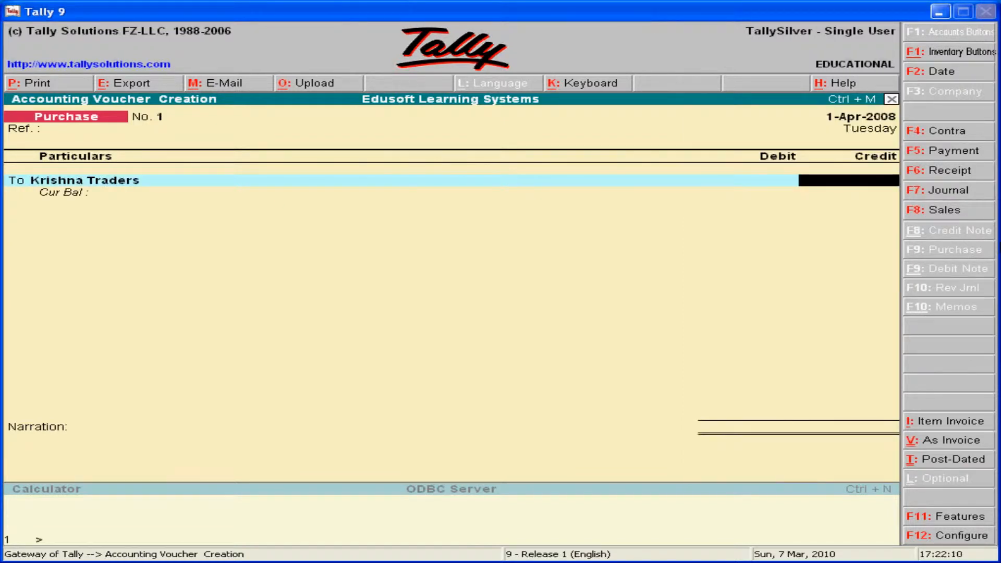
key(alt+Tab)
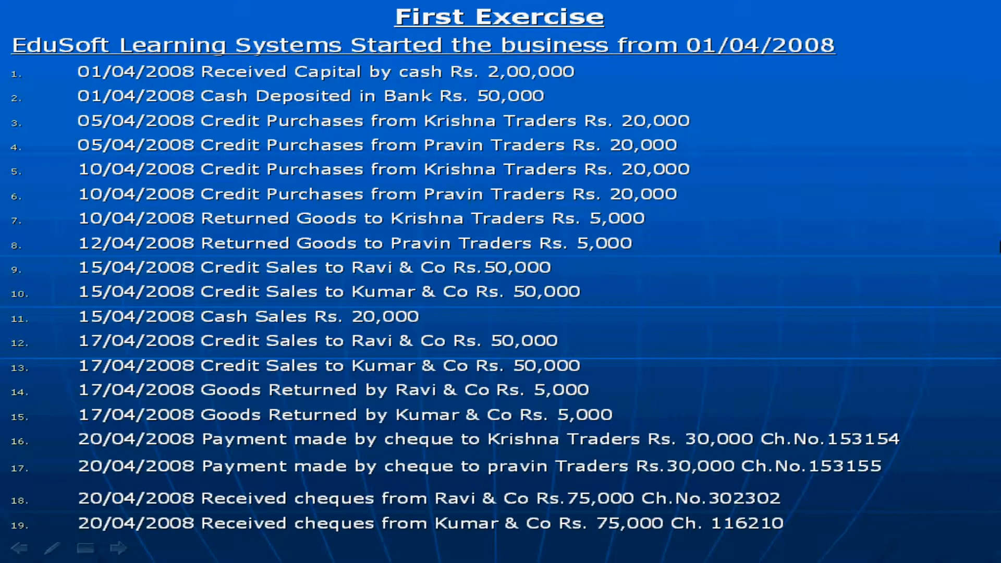
key(alt+Tab)
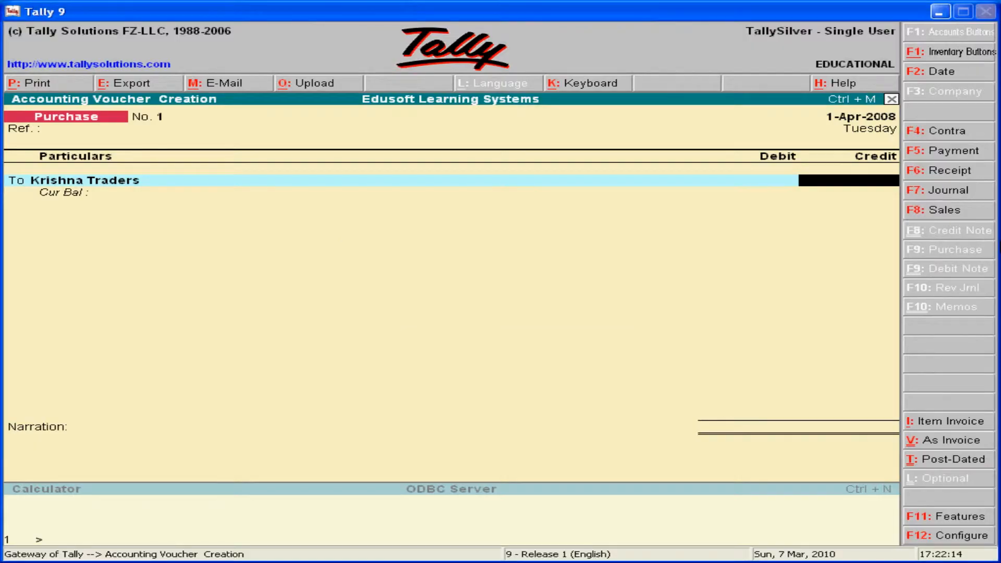
text(20,000)
key(Return)
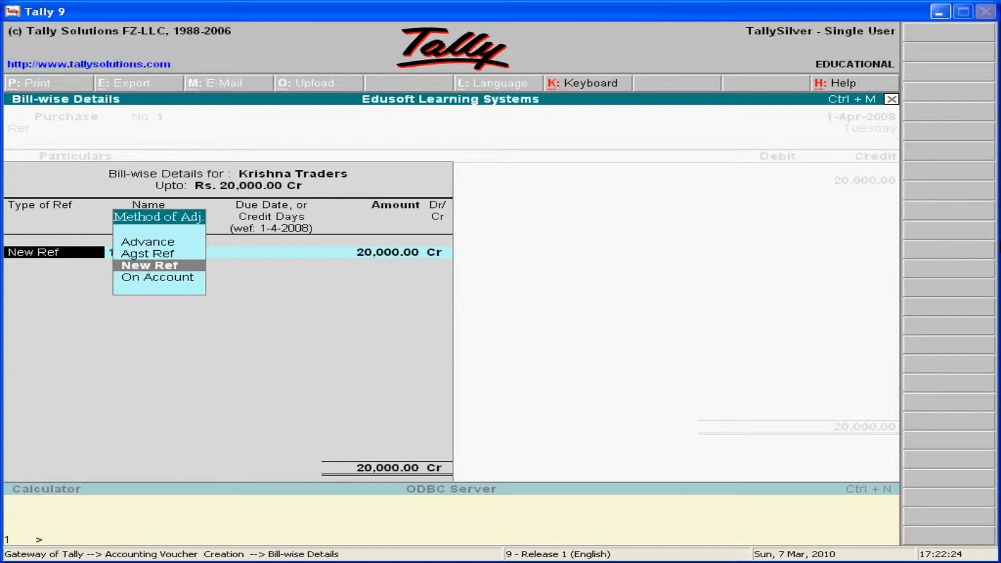
Allocate Krishna Traders' bill-wise details as New Ref 1 for 20,000 Cr, with no due date or credit days.
key(Up)
key(Down)
key(Return)
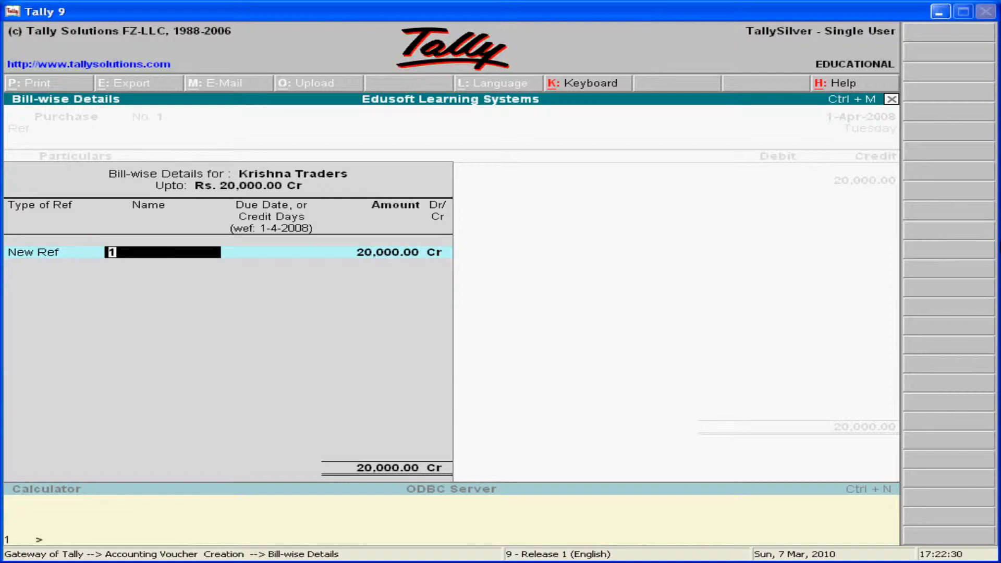
key(Return)
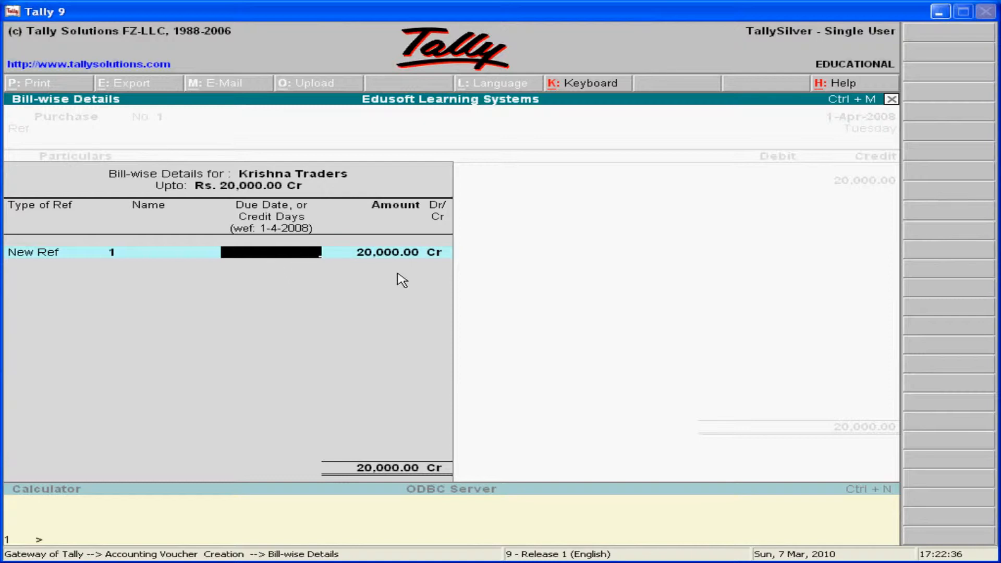
key(Return)
key(Return)
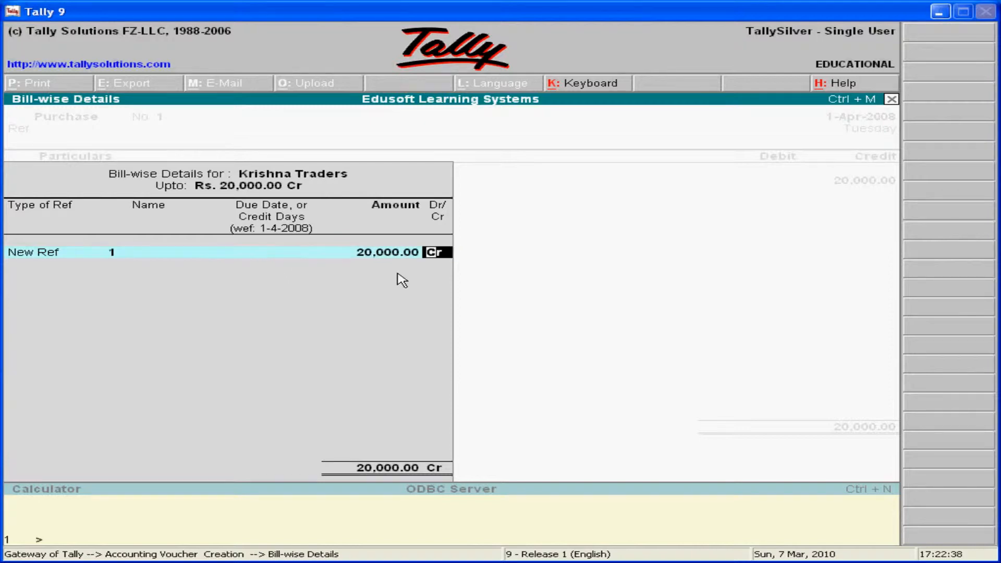
key(Return)
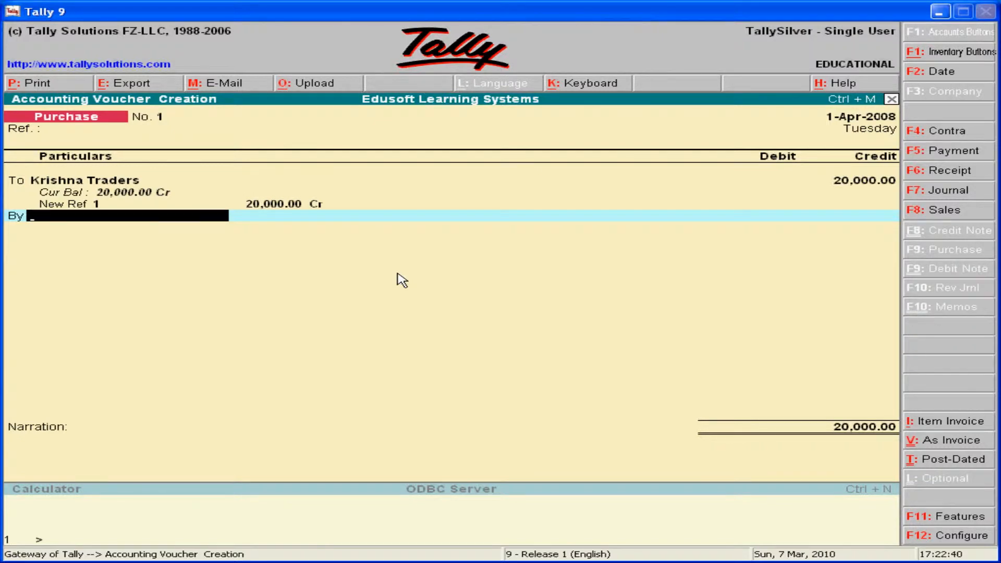
Choose Credit Purchases as the debit ledger for the Krishna Traders purchase and leave its inventory allocations empty.
text(C)
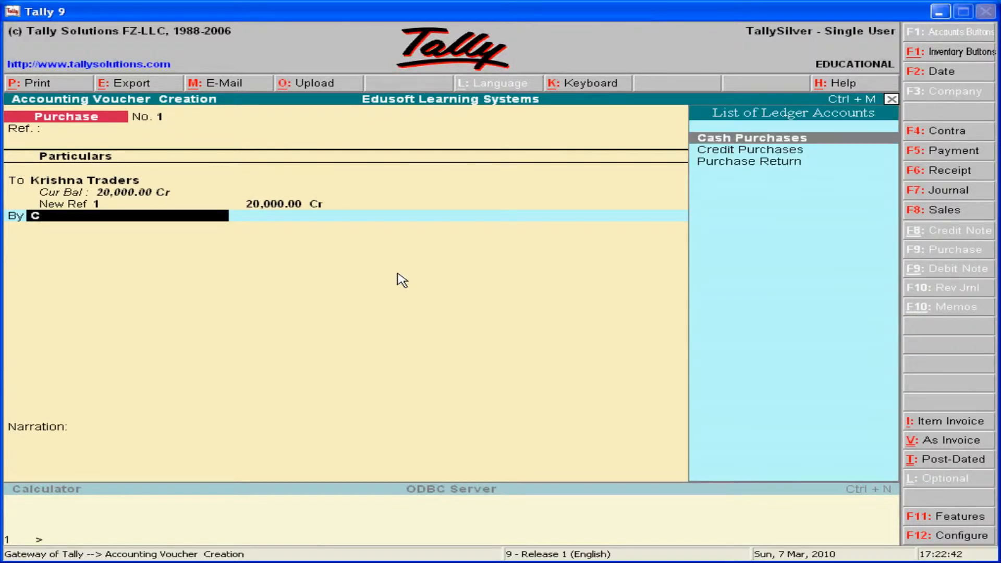
key(Down)
key(Up)
key(Down)
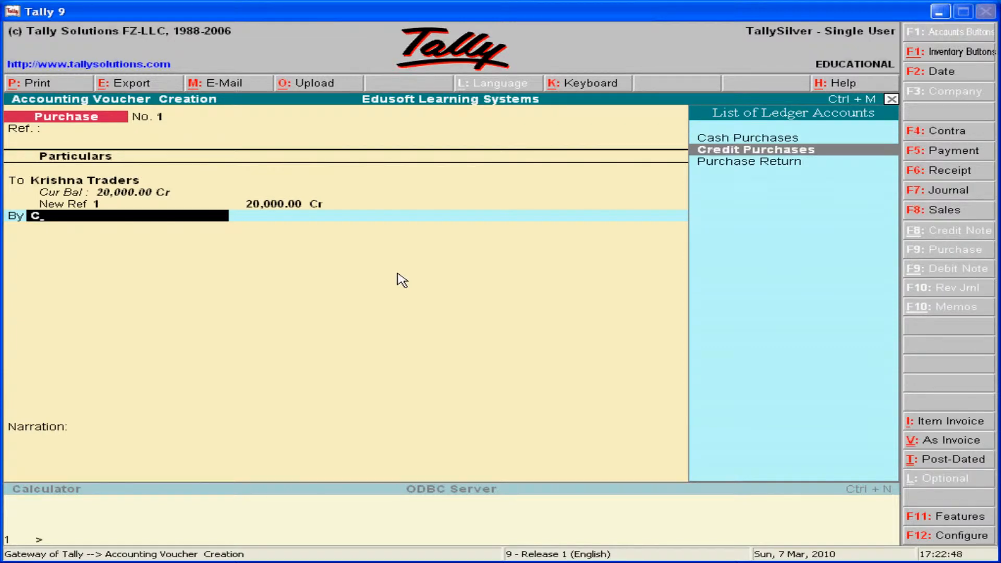
key(Return)
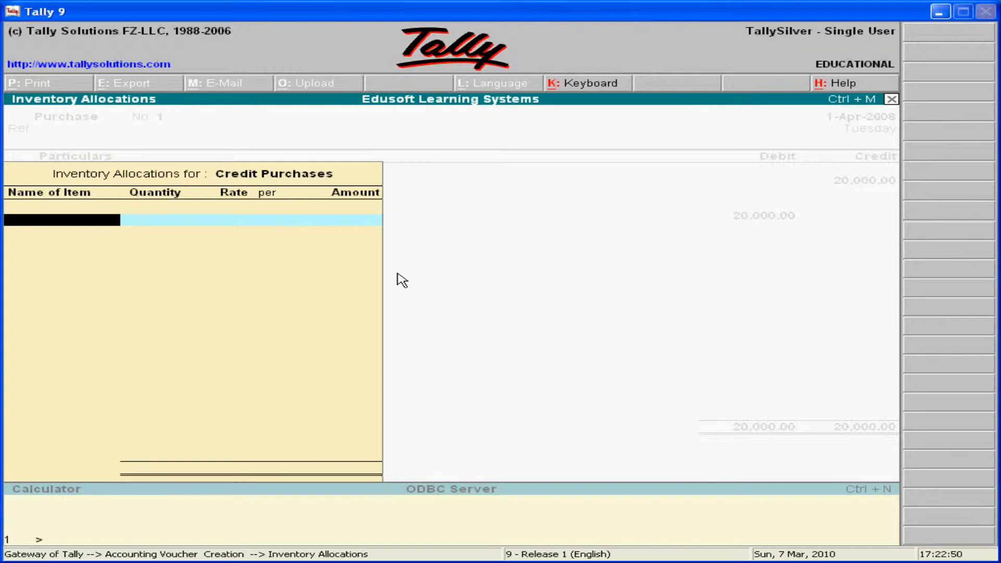
key(Return)
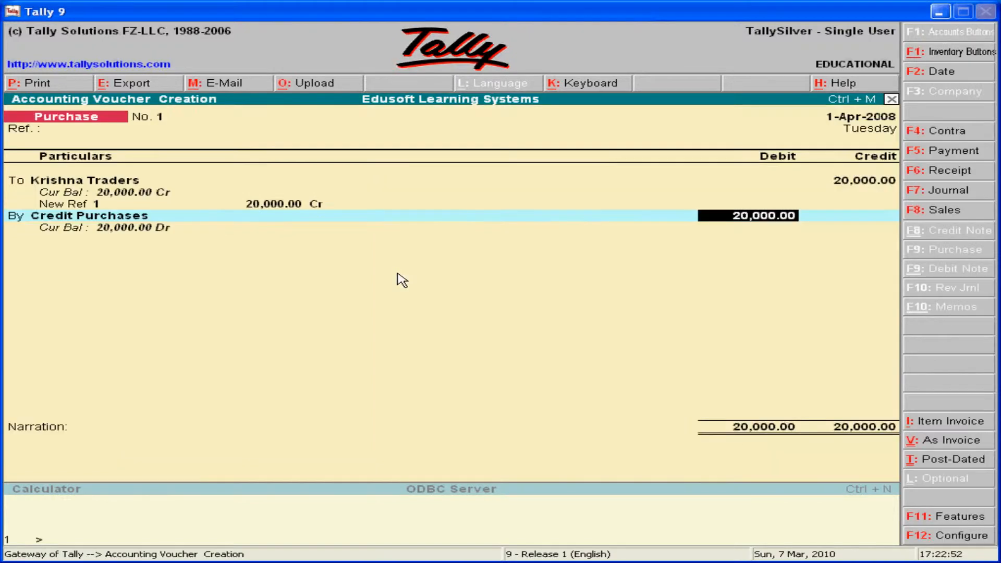
Accept the 20,000 debit amount, leave the narration blank and save the Krishna Traders purchase voucher.
key(Return)
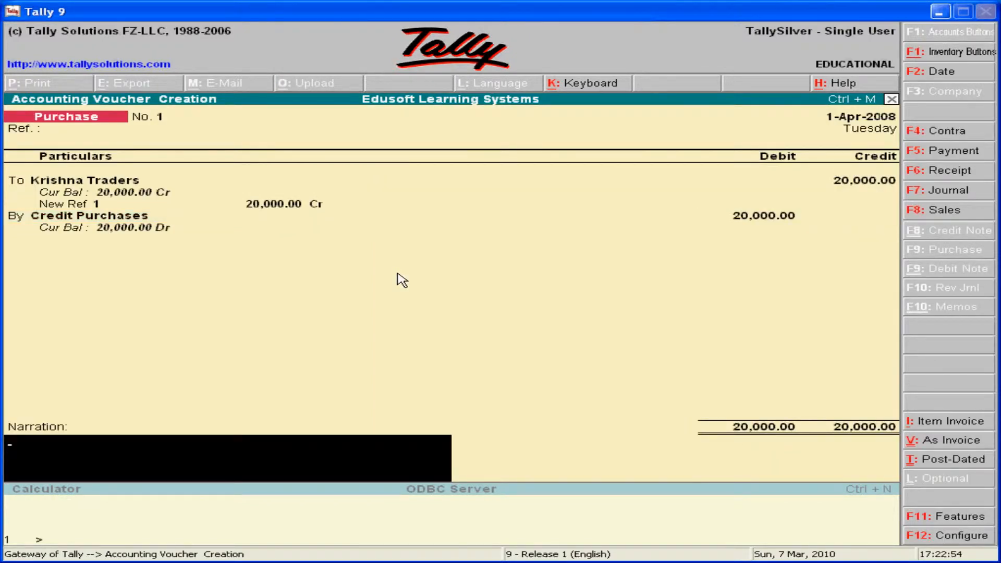
key(Return)
key(Return)
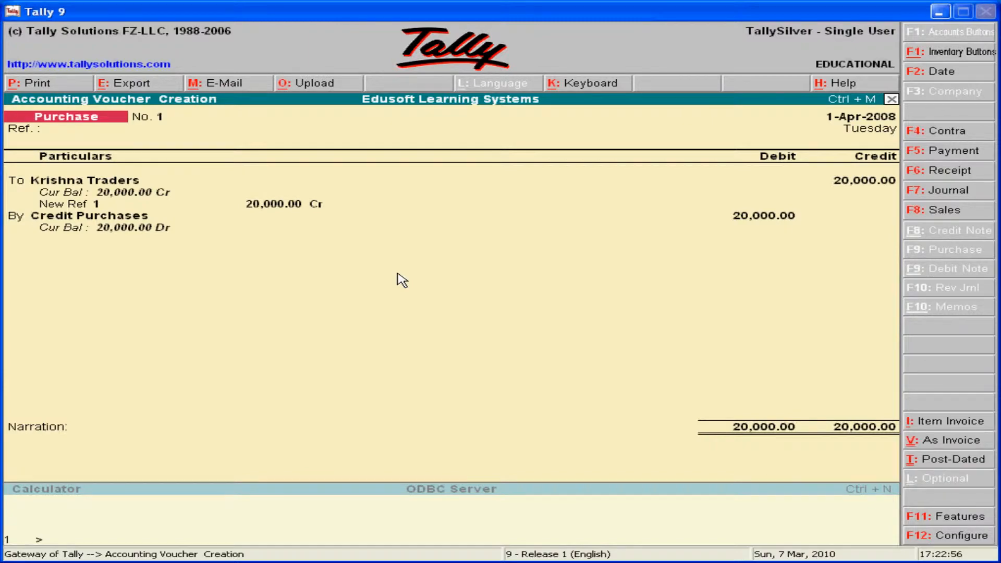
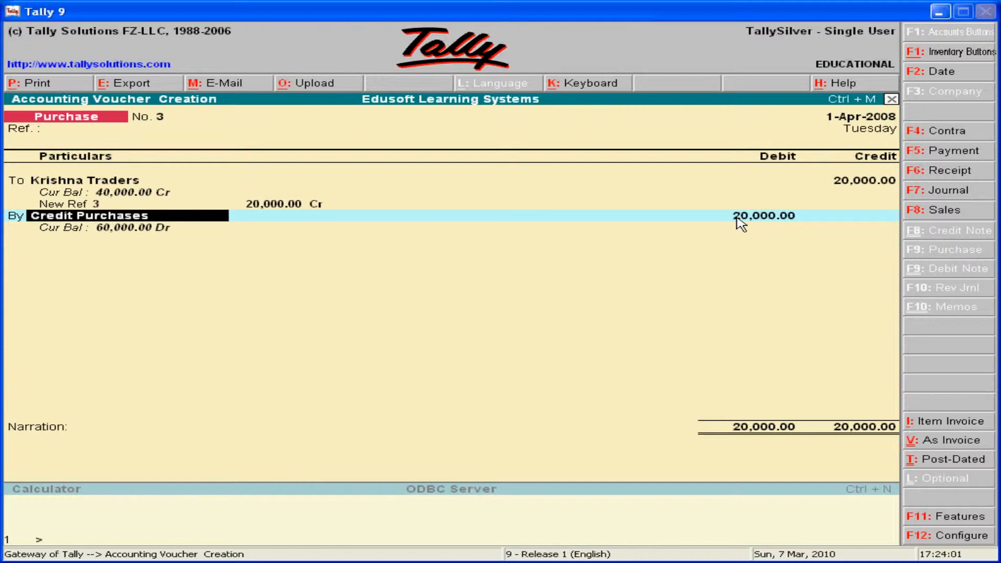
Complete Purchase voucher No. 3 with Credit Purchases for 20,000, empty inventory allocations and no narration, and save it.
key(Return)
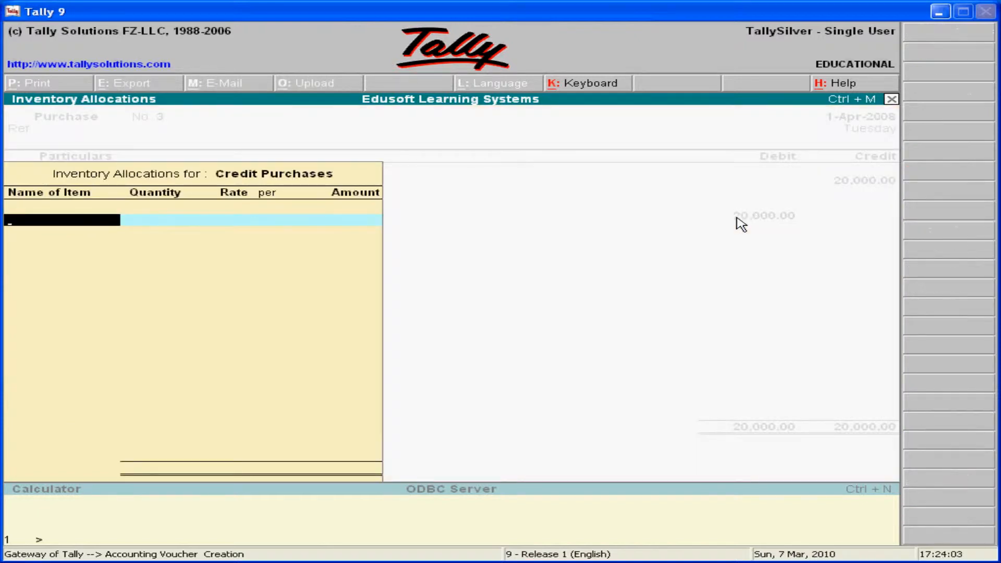
key(Return)
key(Return)
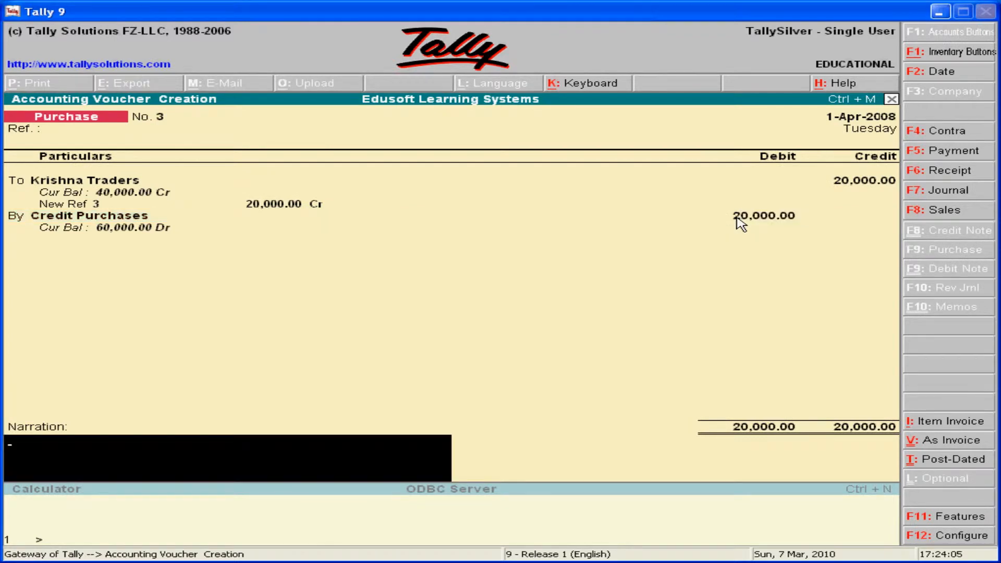
key(Return)
key(Return)
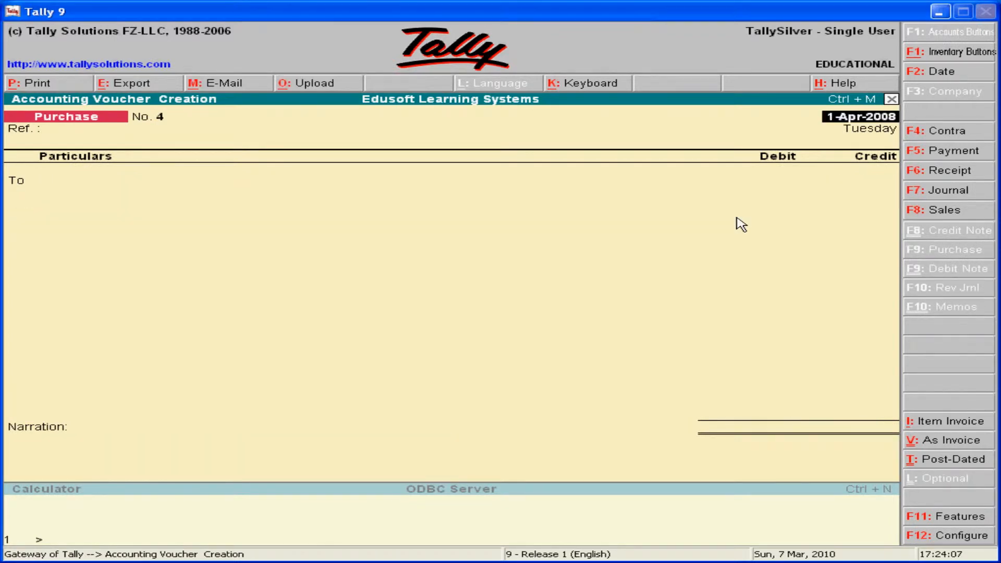
Date Purchase voucher No. 4 1-Apr-2008 without a reference and credit Pravin Traders with 20000, following the exercise's next credit purchase.
key(alt+Tab)
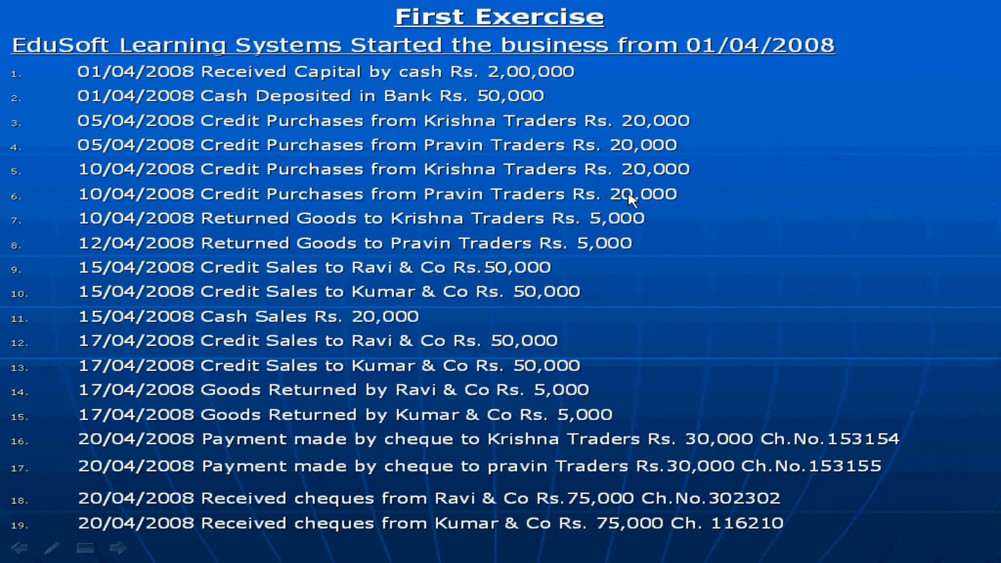
key(alt+Tab)
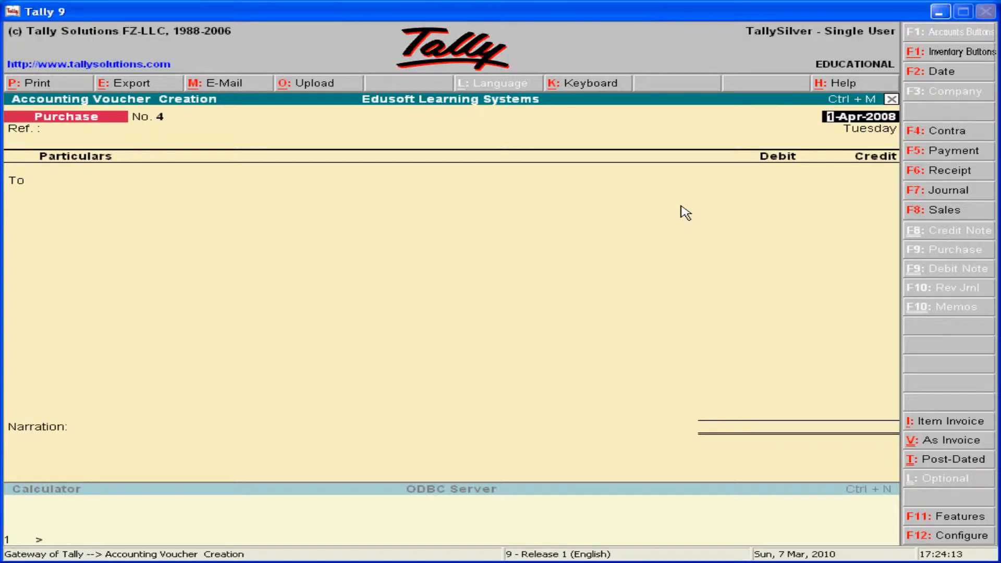
key(Return)
key(Return)
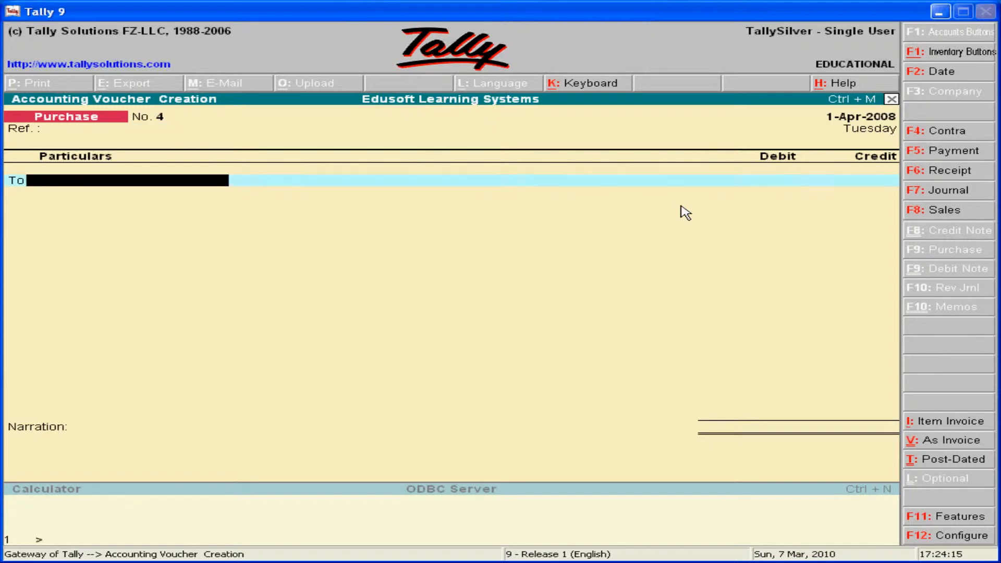
key(Return)
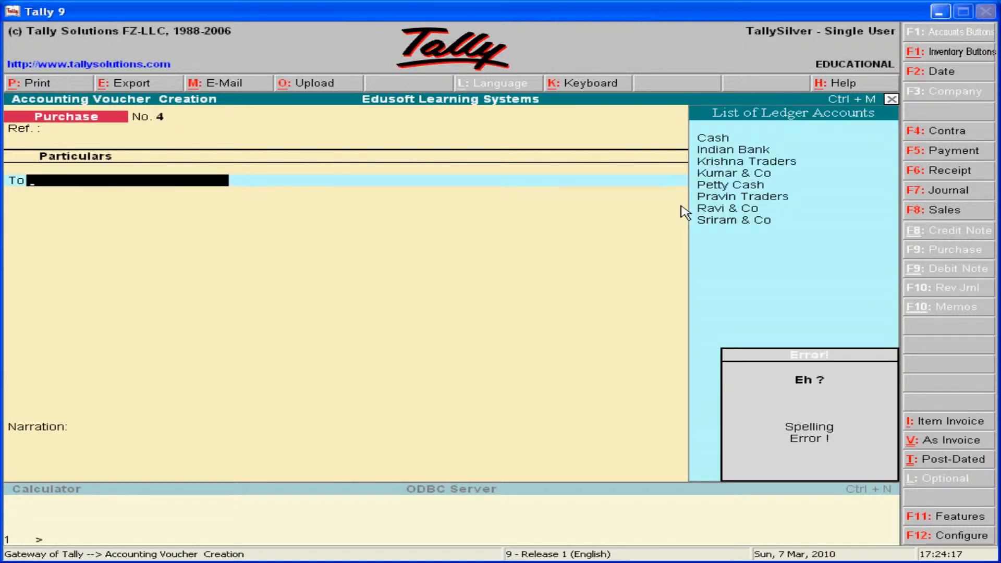
text(P)
key(Down)
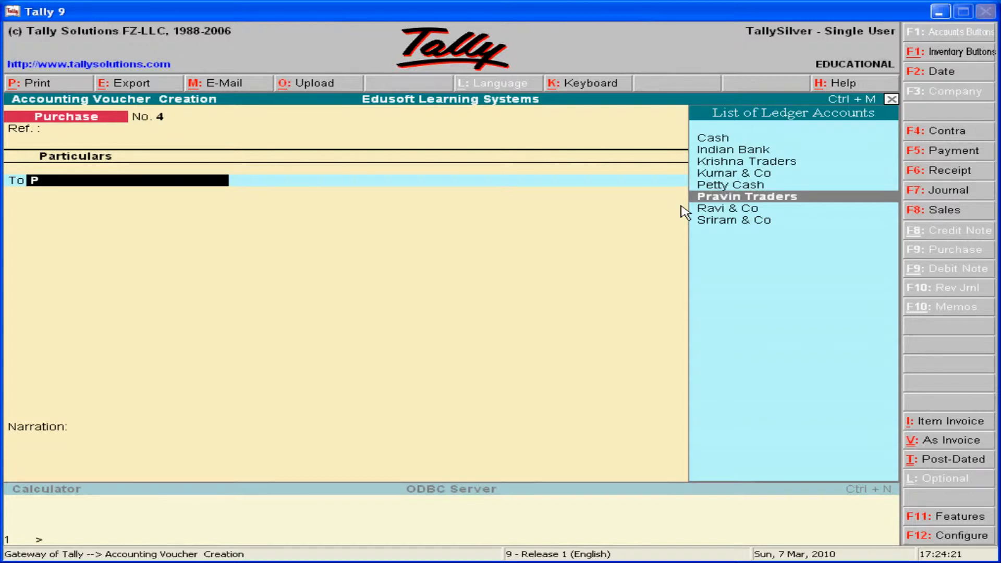
key(Return)
text(20000)
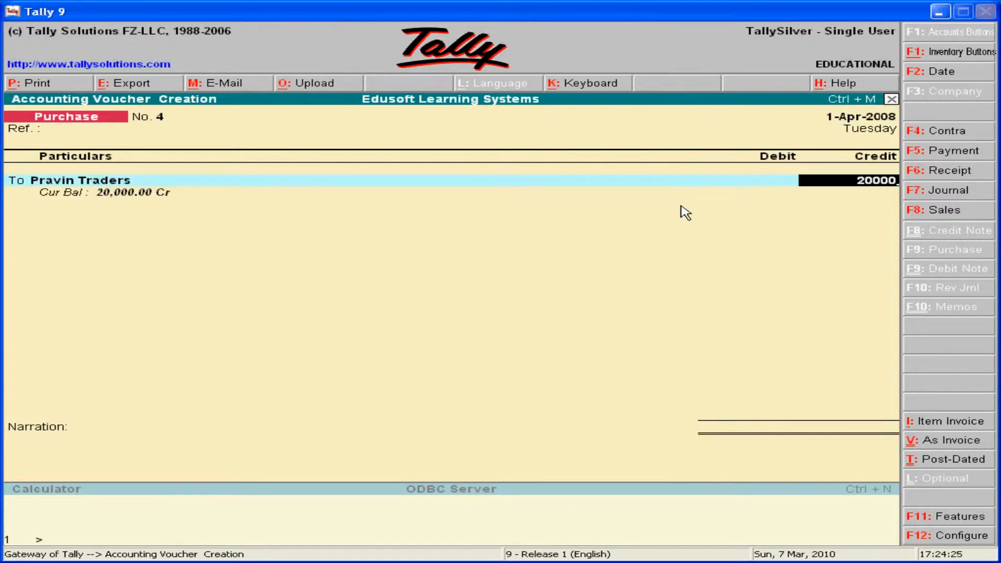
key(Return)
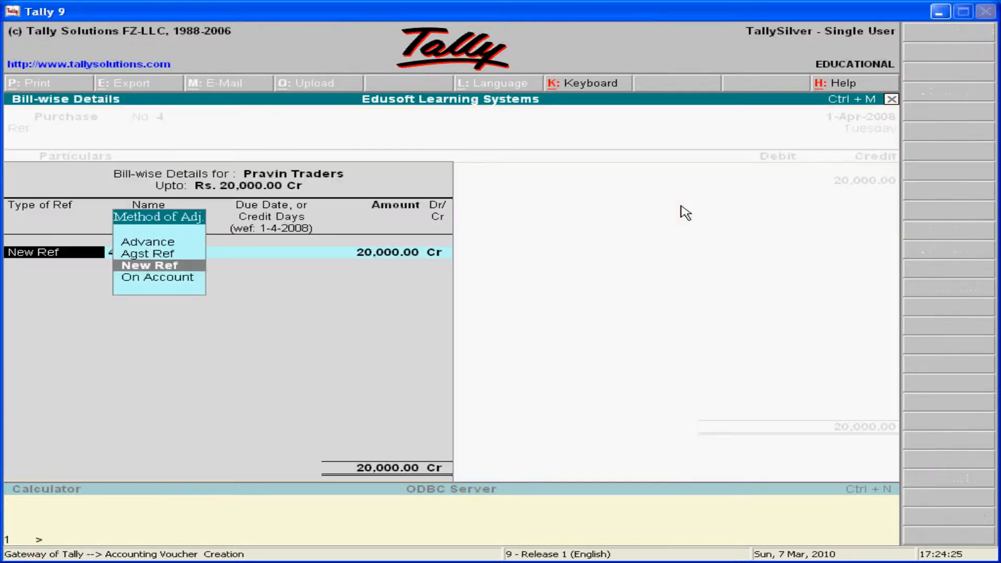
Allocate Pravin Traders' bill-wise details as New Ref 4 for 20,000 Cr, with no due date or credit days.
key(Return)
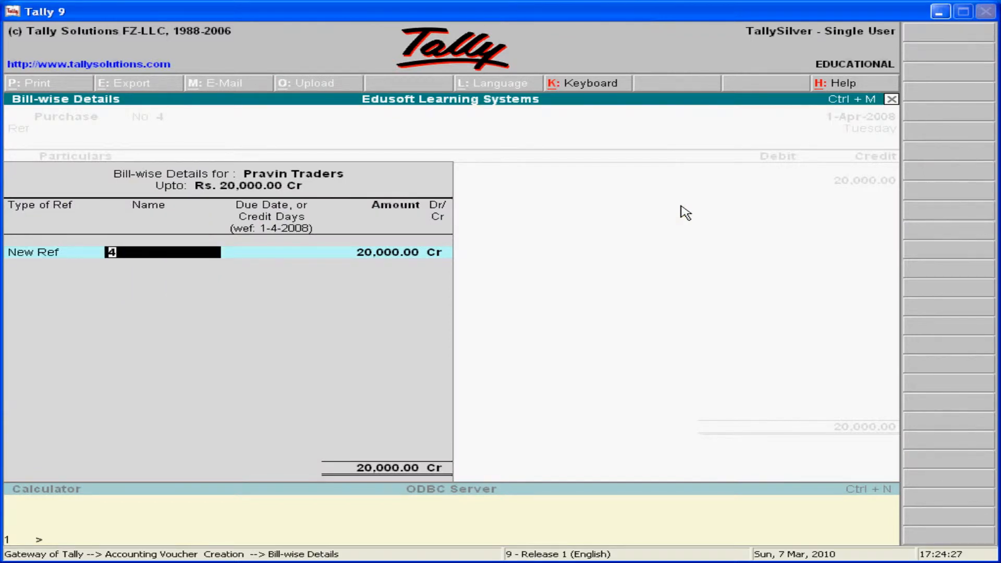
key(Return)
key(Return)
key(Return)
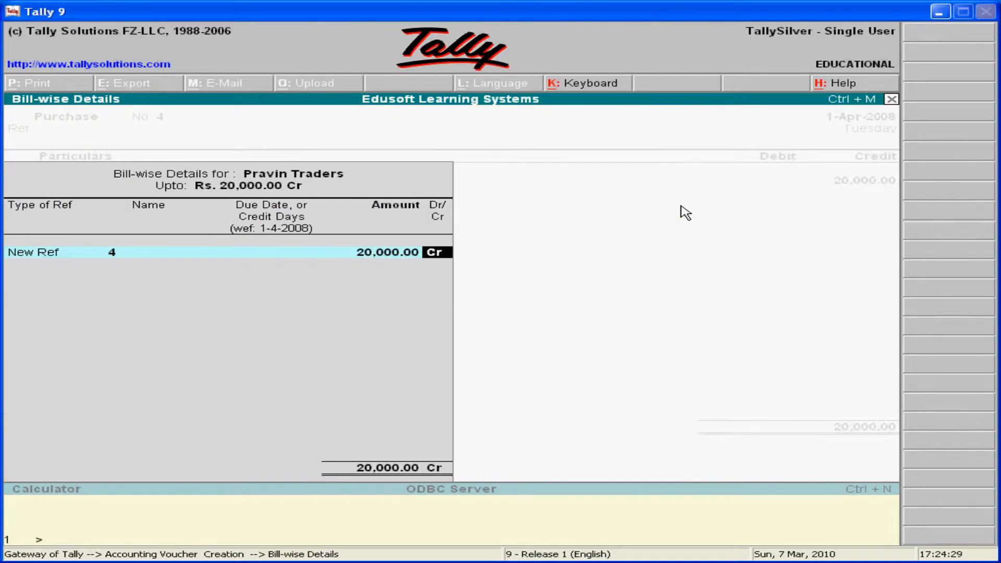
key(Return)
Complete Purchase voucher No. 4 with Credit Purchases debited 20,000, empty inventory allocations and no narration, and save it.
key(Return)
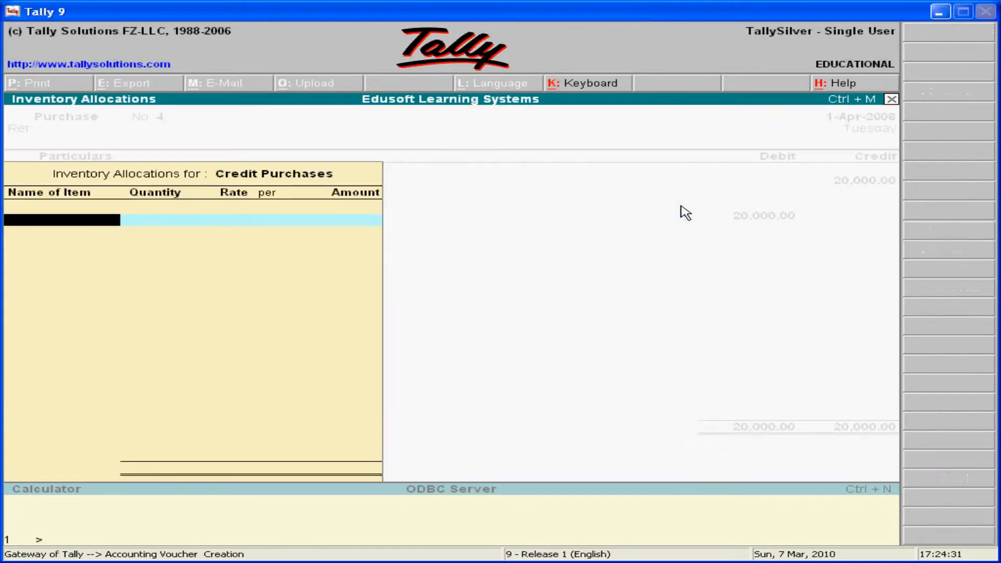
key(Return)
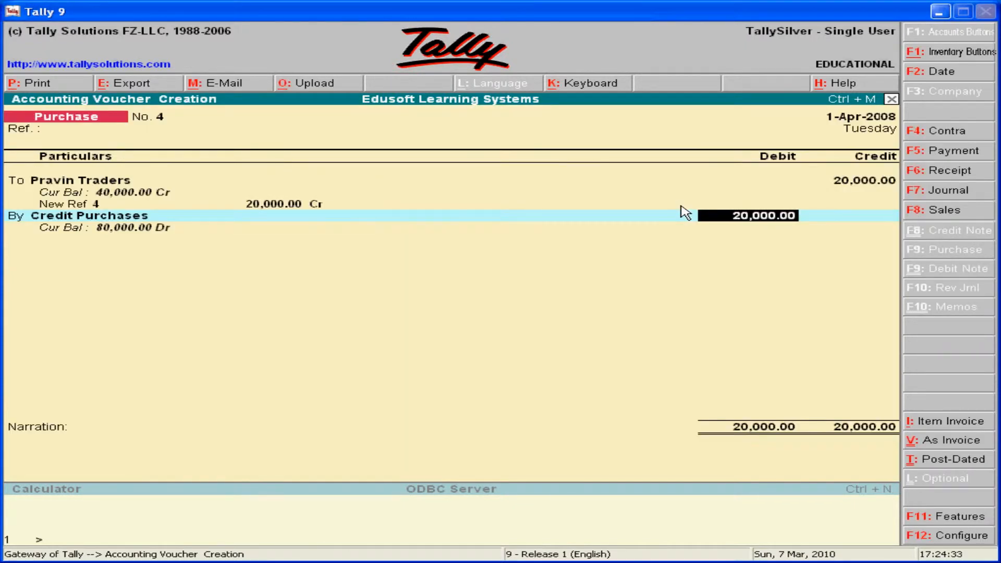
key(Return)
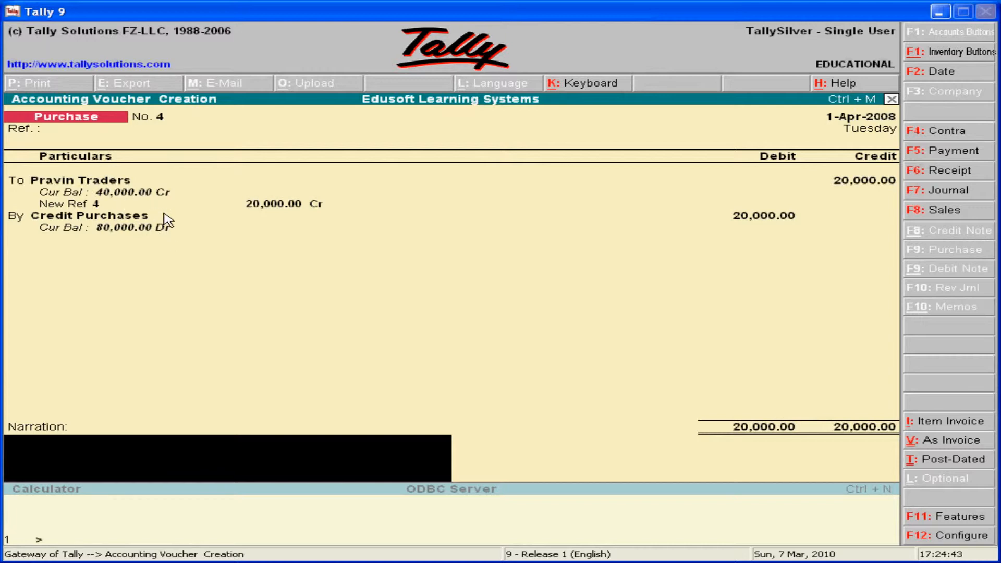
key(Return)
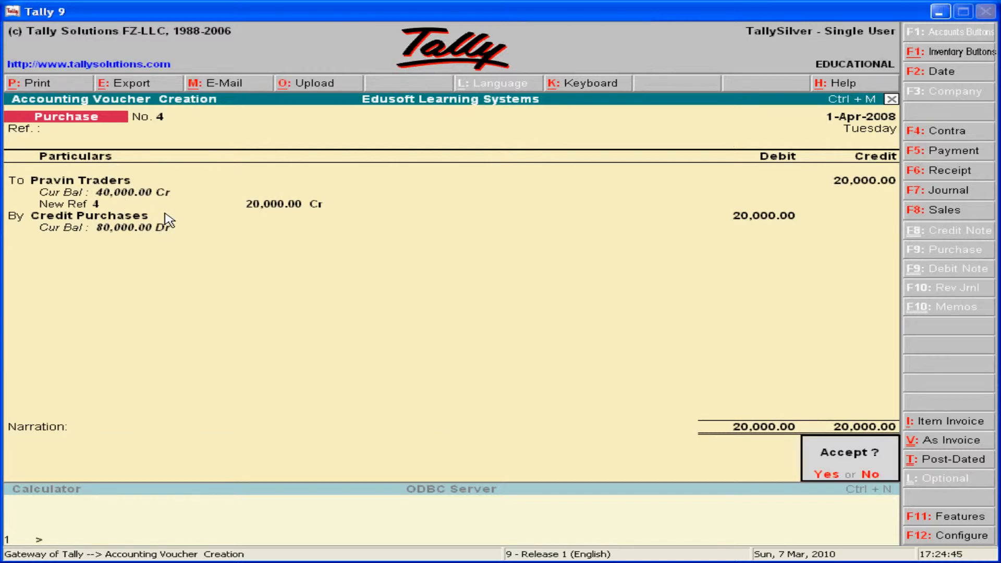
key(Return)
Start a Journal voucher dated 1-Apr-2008 for the exercise's goods returned to Krishna Traders, debiting Krishna Traders with 5000.
key(alt+Tab)
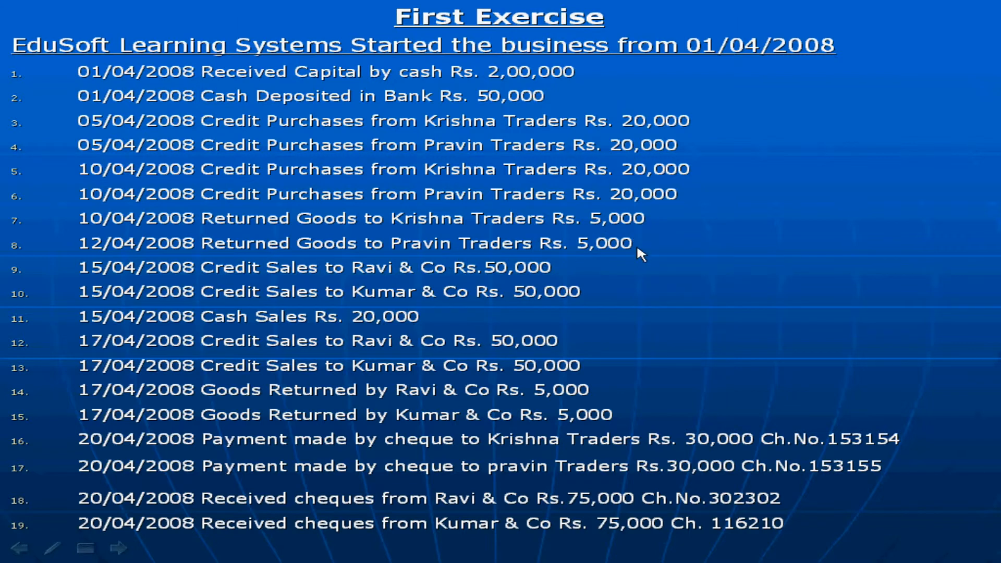
key(alt+Tab)
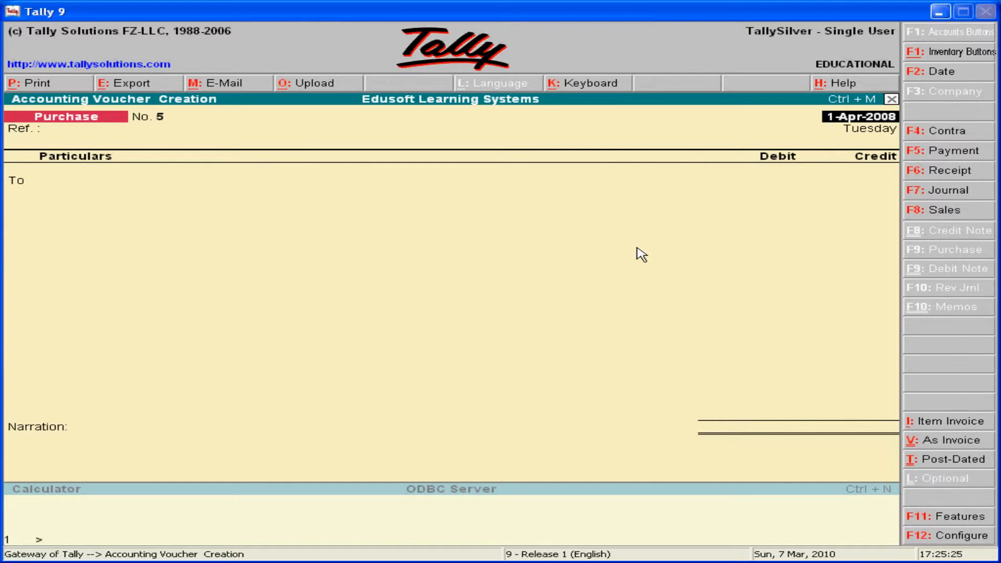
click(949, 192)
key(Return)
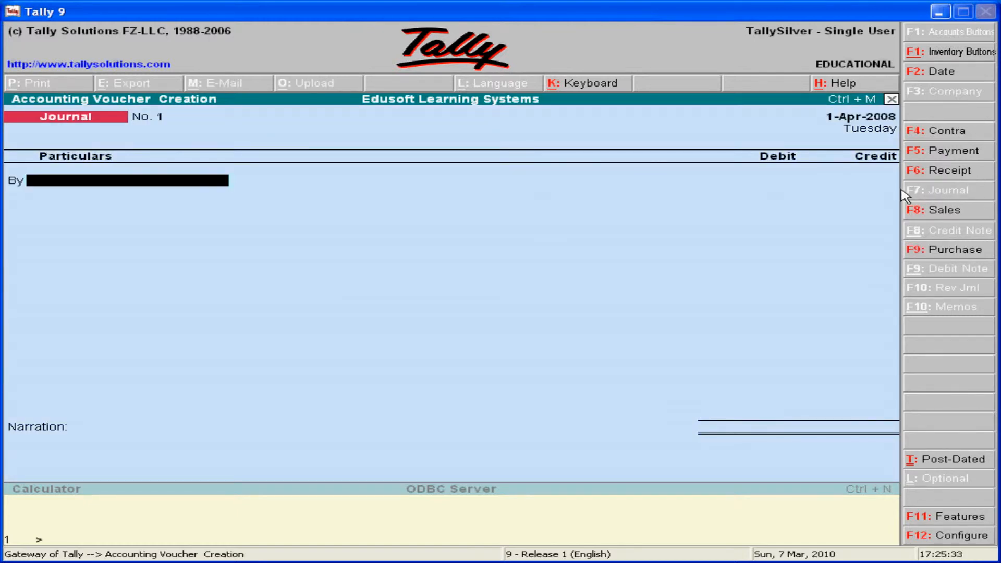
text(F)
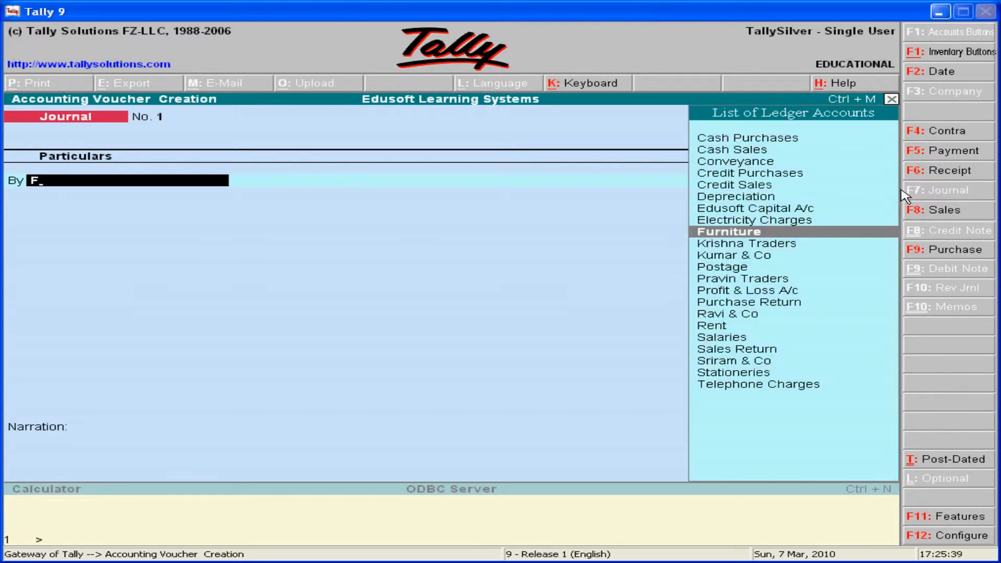
key(Down)
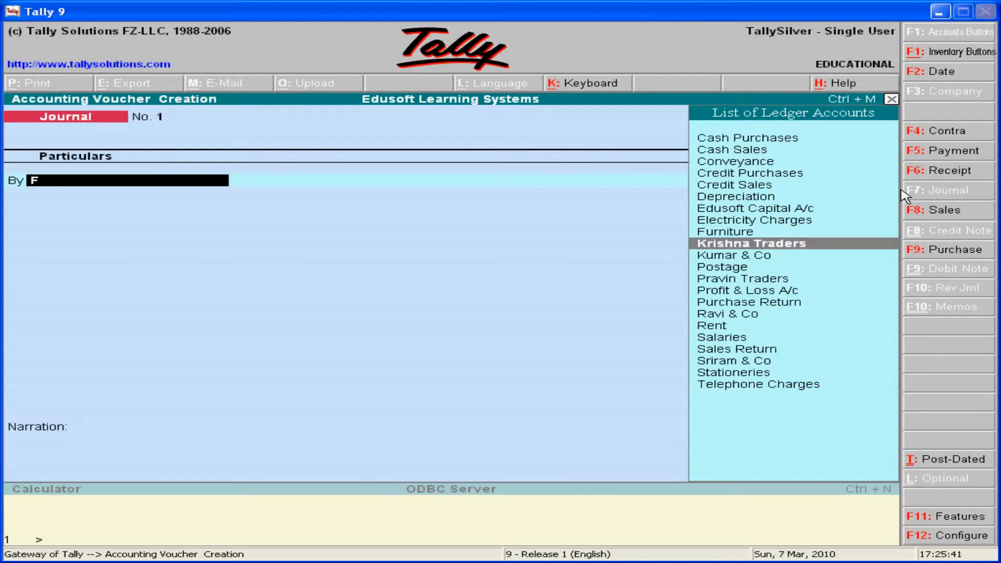
key(alt+Tab)
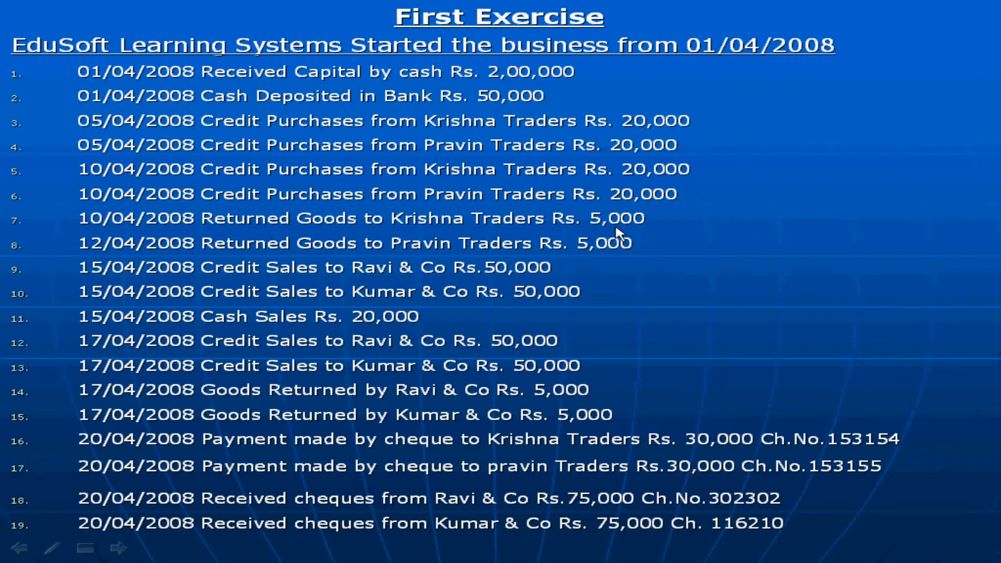
key(alt+Tab)
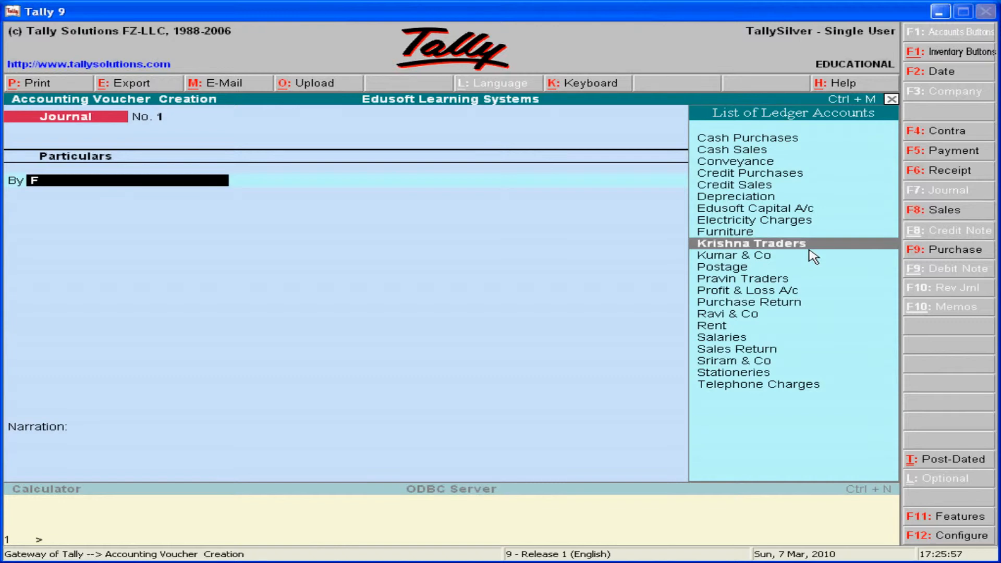
key(Return)
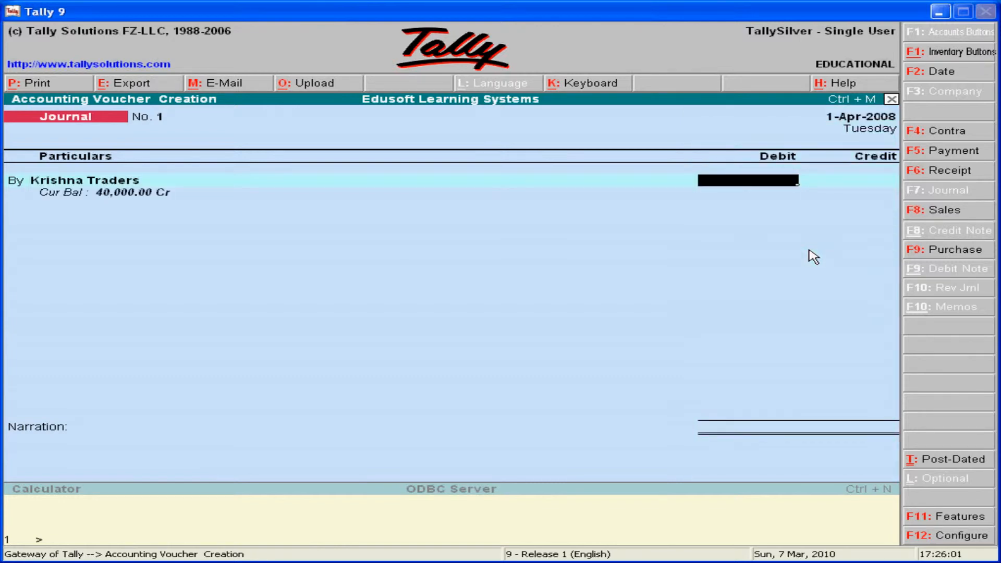
text(5000)
key(Return)
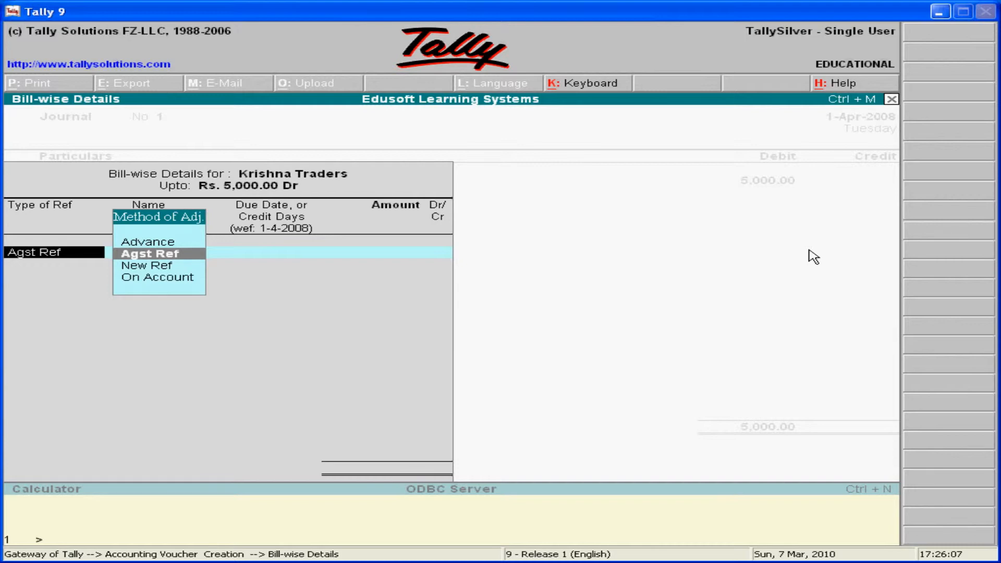
Allocate Krishna Traders' bill-wise details as Agst Ref against pending bill 1 for 5,000 Dr.
key(Return)
key(Down)
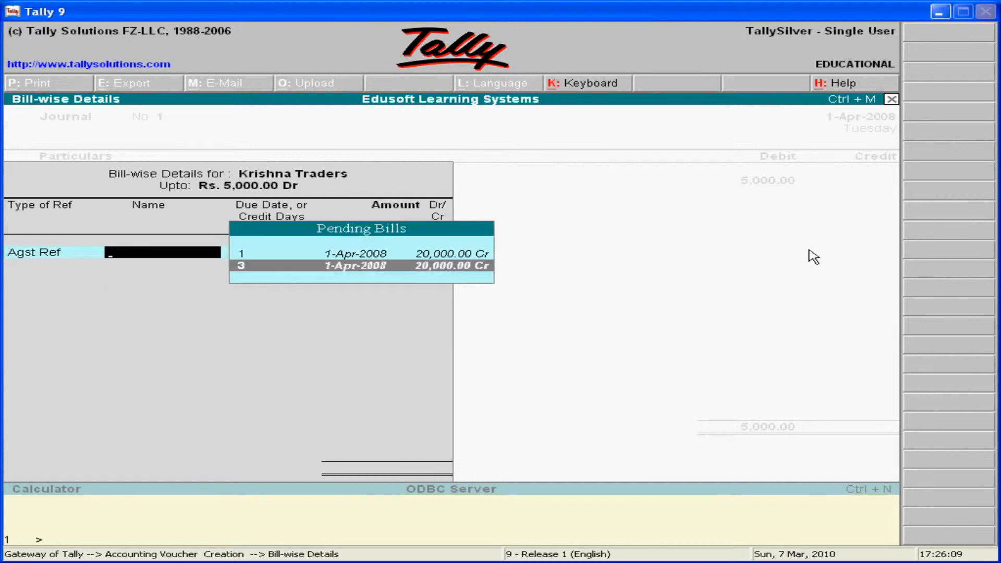
key(Up)
key(Down)
key(Up)
key(Return)
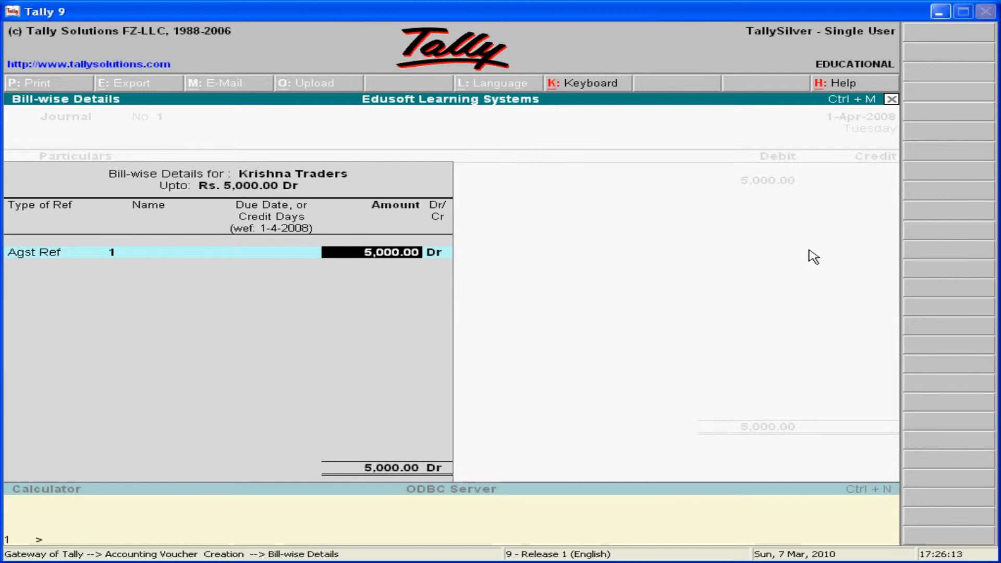
key(Return)
key(Return)
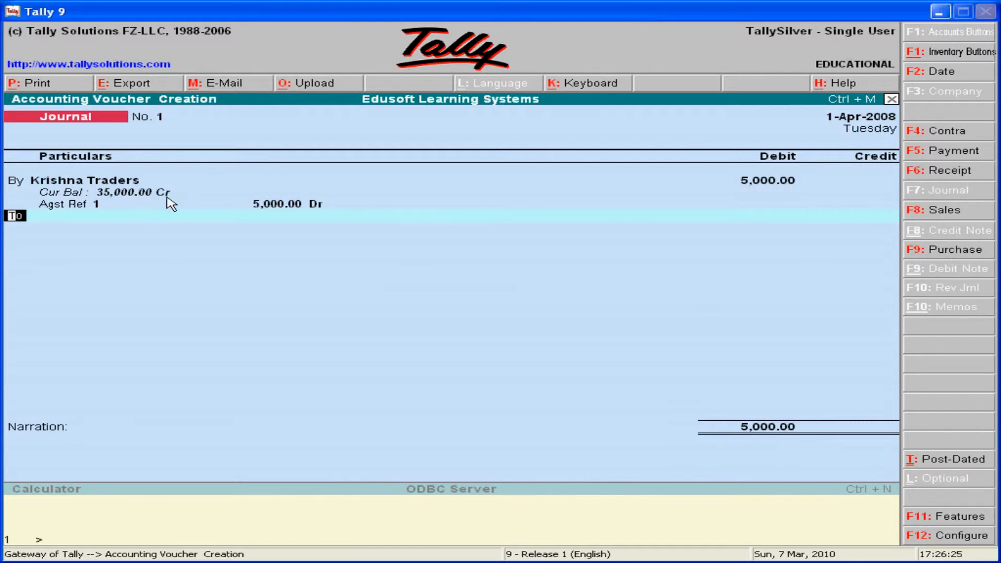
Credit Purchase Return in the Krishna Traders journal voucher, leaving its inventory allocations empty.
key(Return)
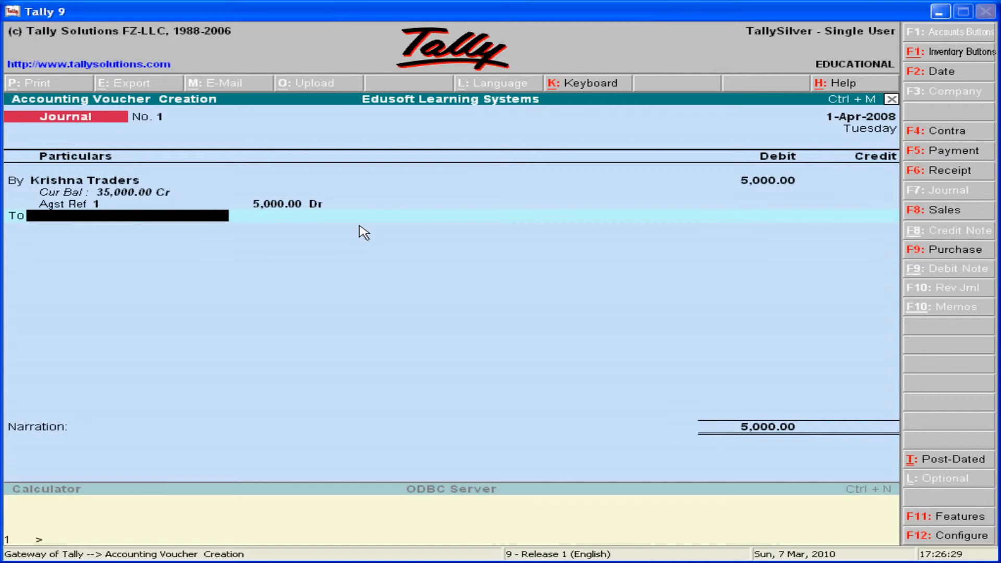
text(F)
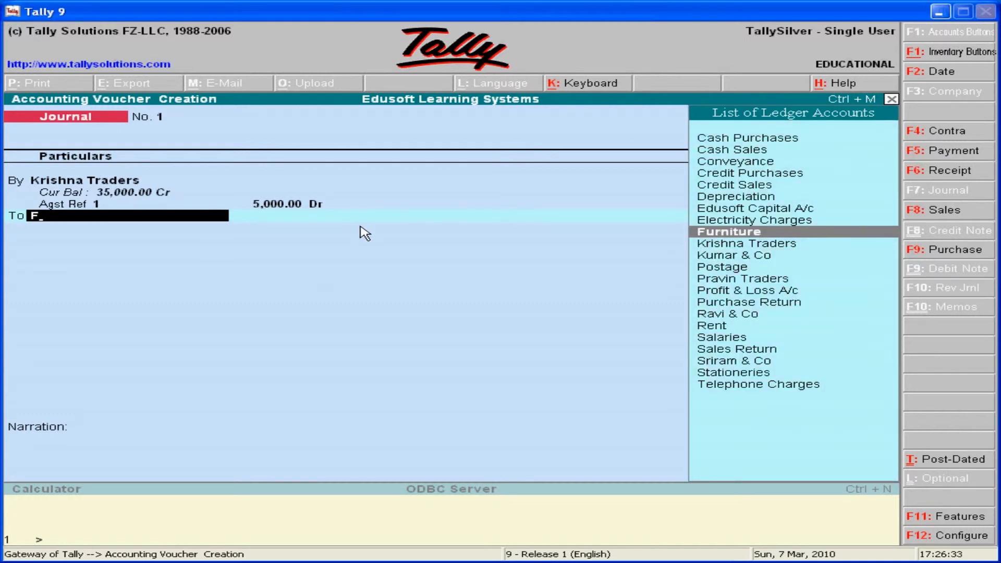
key(Down)
key(Down)
key(Down)
key(Down)
key(Down)
key(Down)
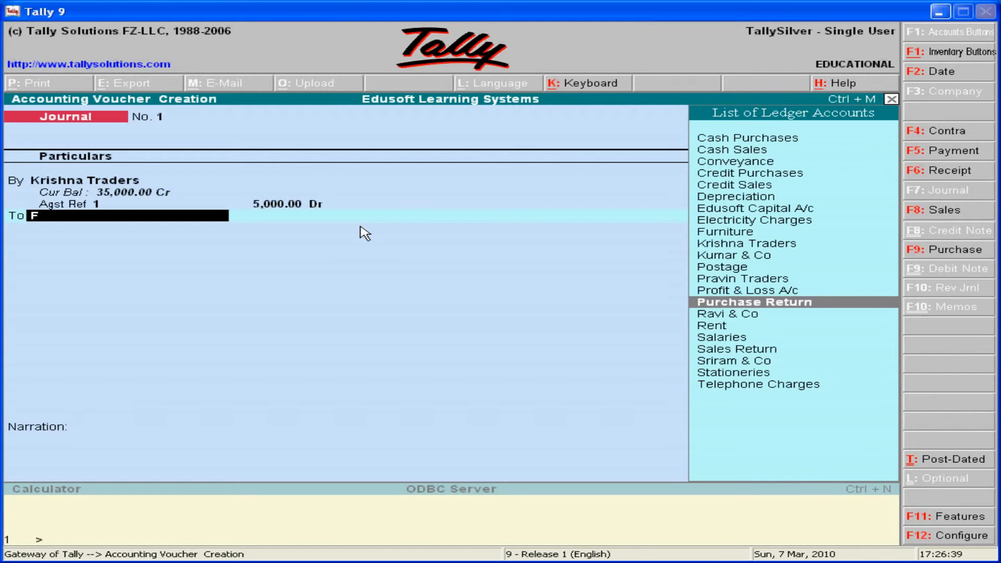
key(Return)
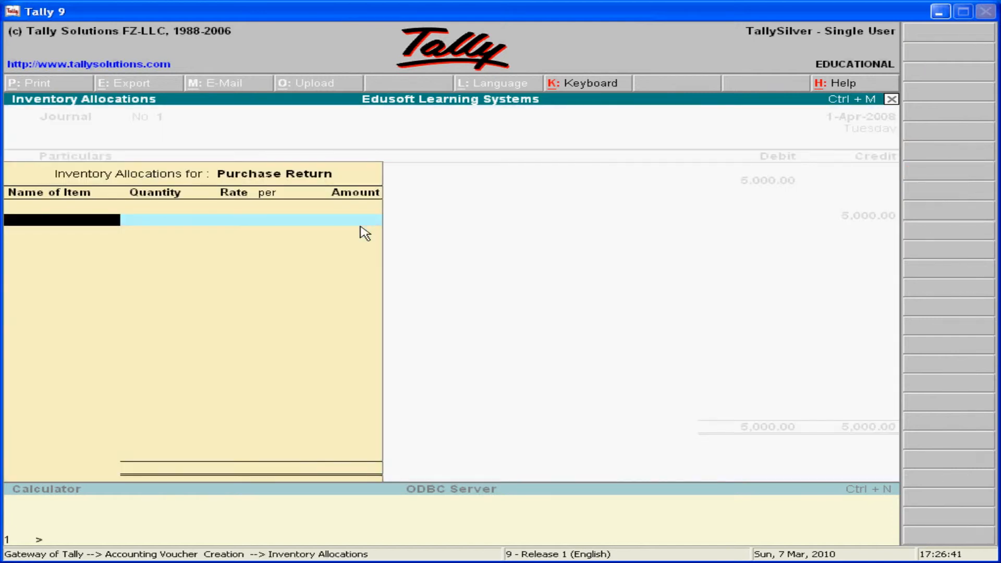
key(Return)
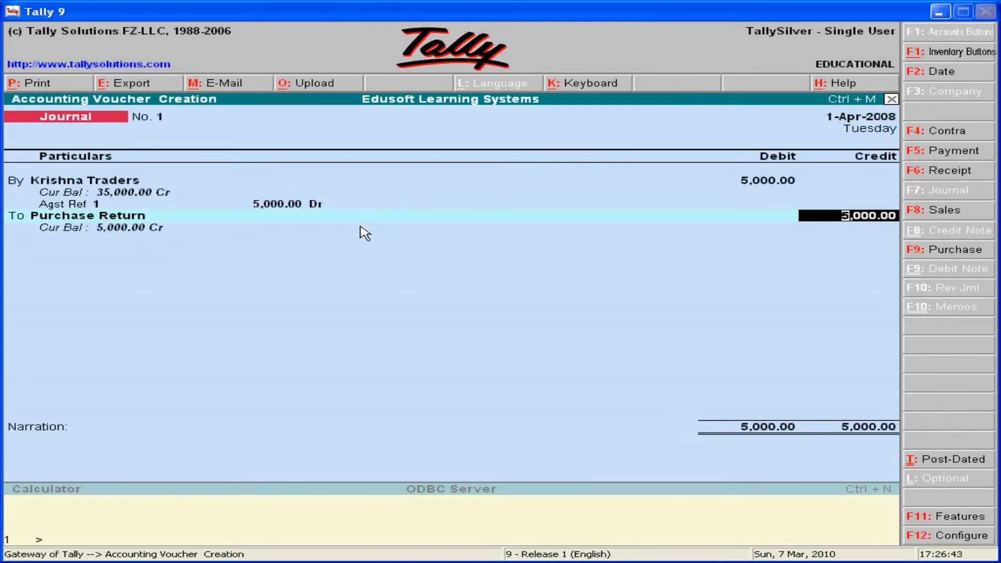
Accept the 5,000 credit amount, leave the narration blank and save the Krishna Traders journal voucher.
key(Return)
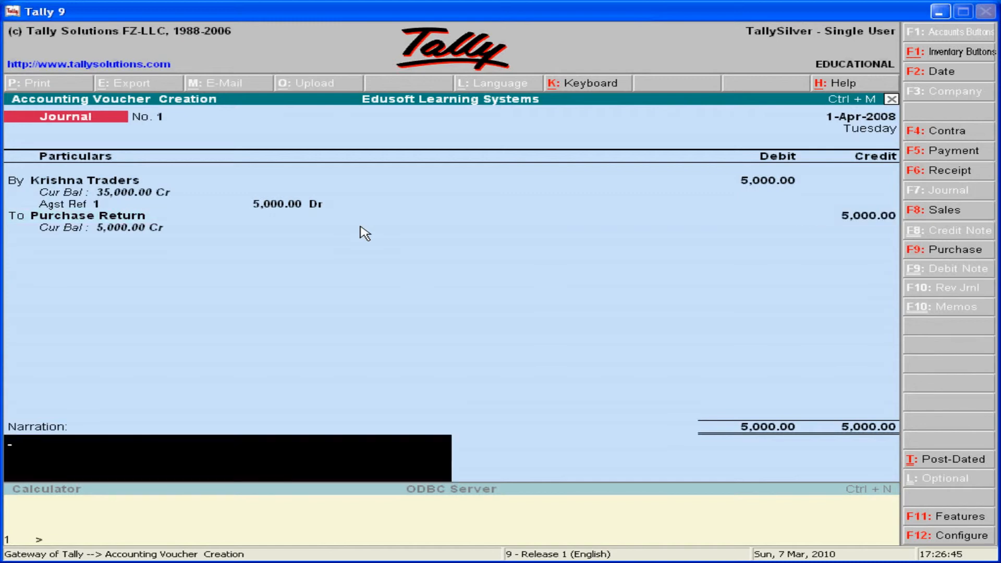
key(Return)
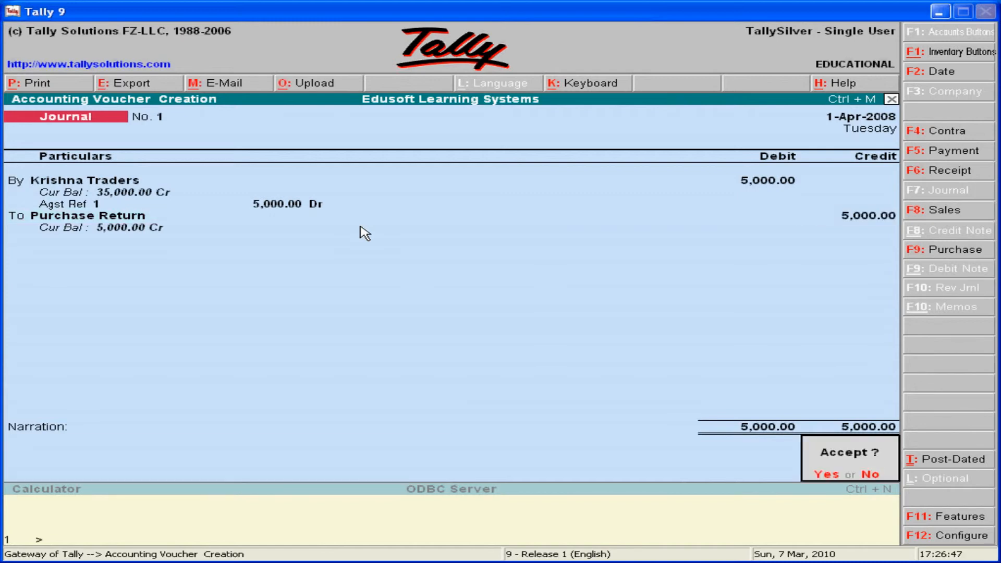
key(Return)
Following the exercise's goods returned to Pravin Traders, date Journal voucher No. 2 1-Apr-2008 and debit Pravin Traders with 5000.
key(alt+Tab)
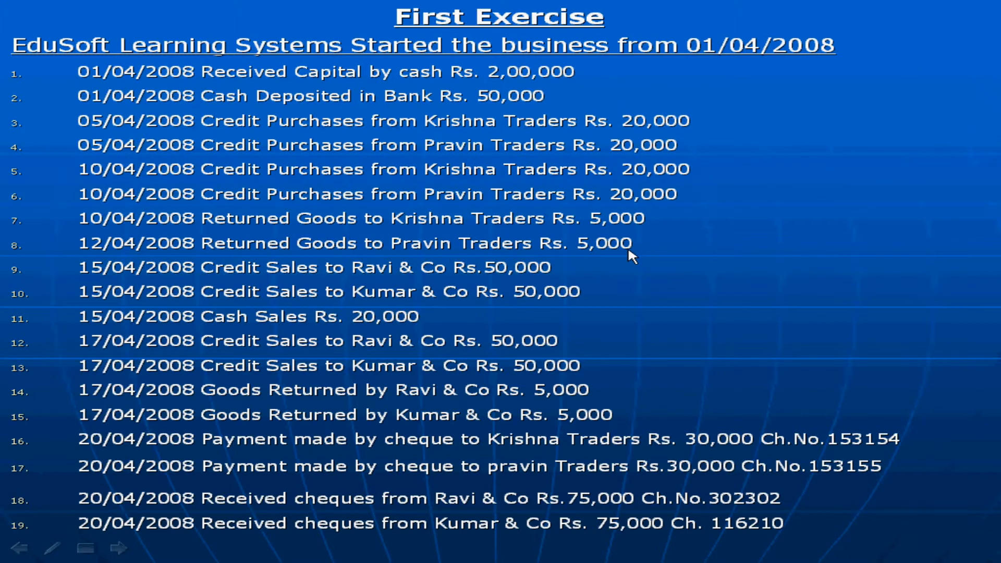
key(alt+Tab)
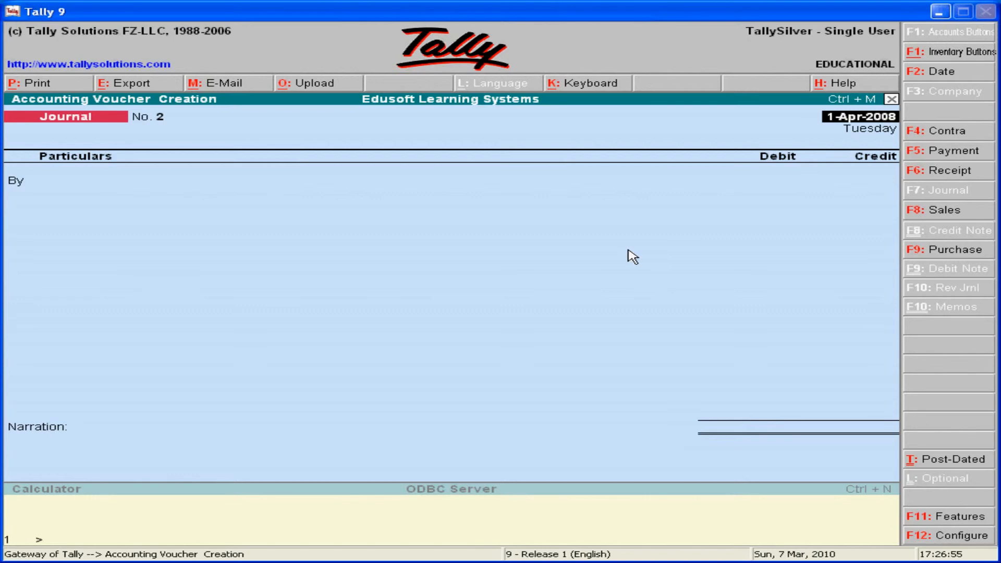
key(Return)
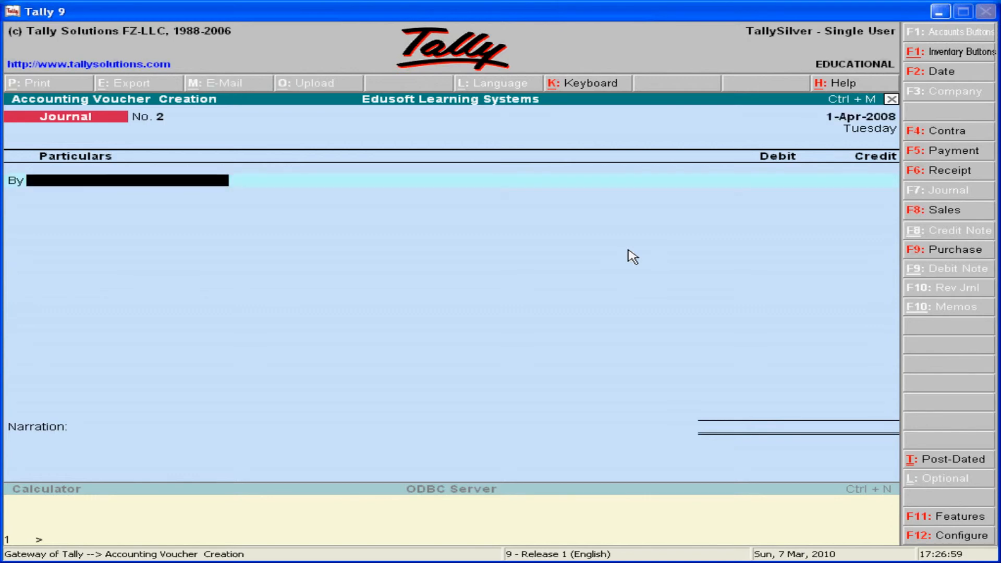
text(P)
key(Down)
key(Down)
key(Return)
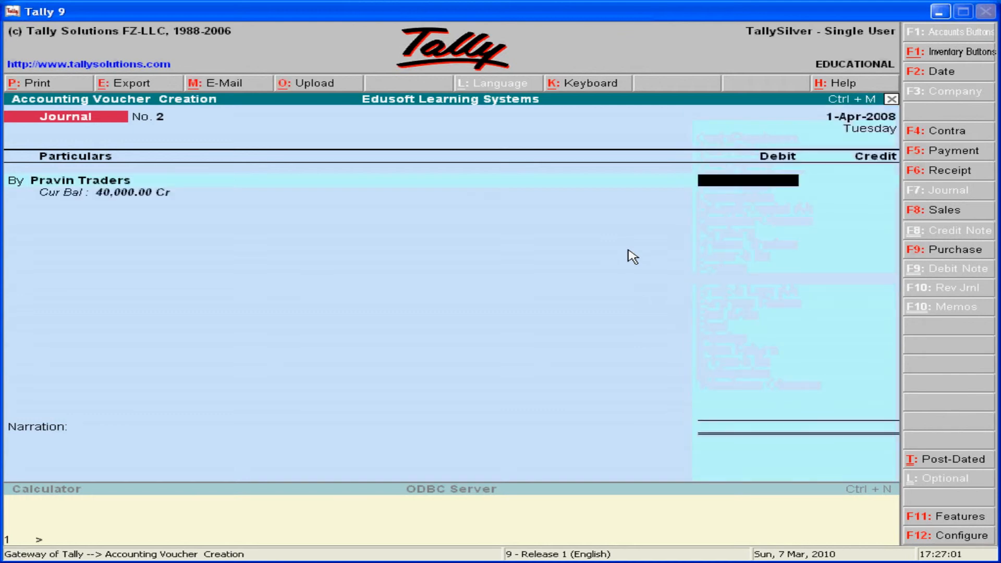
text(5000)
key(Return)
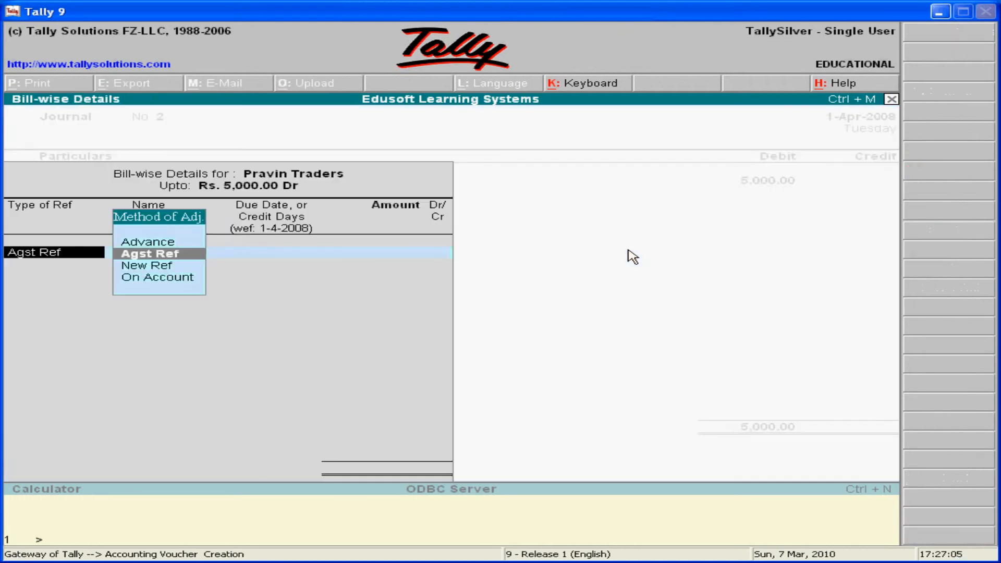
Allocate Pravin Traders' bill-wise details as Agst Ref against pending bill 2 for 5,000 Dr.
key(Return)
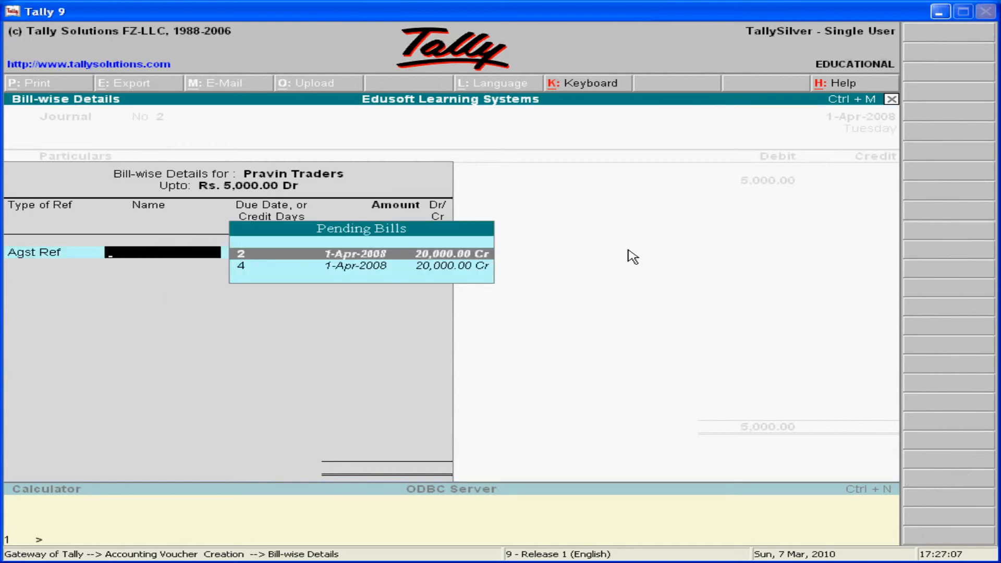
key(Down)
key(Up)
key(Down)
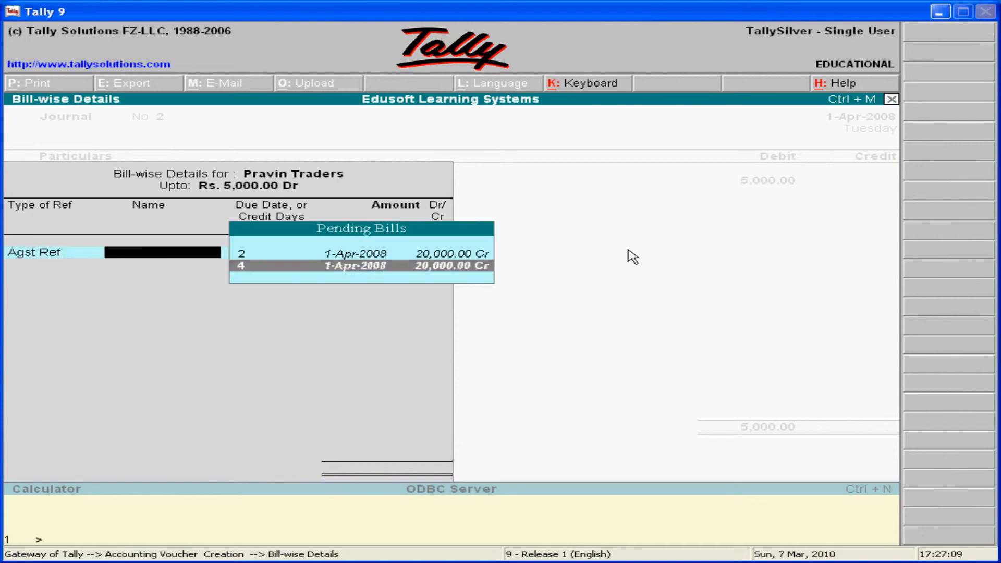
key(Up)
key(Down)
key(Up)
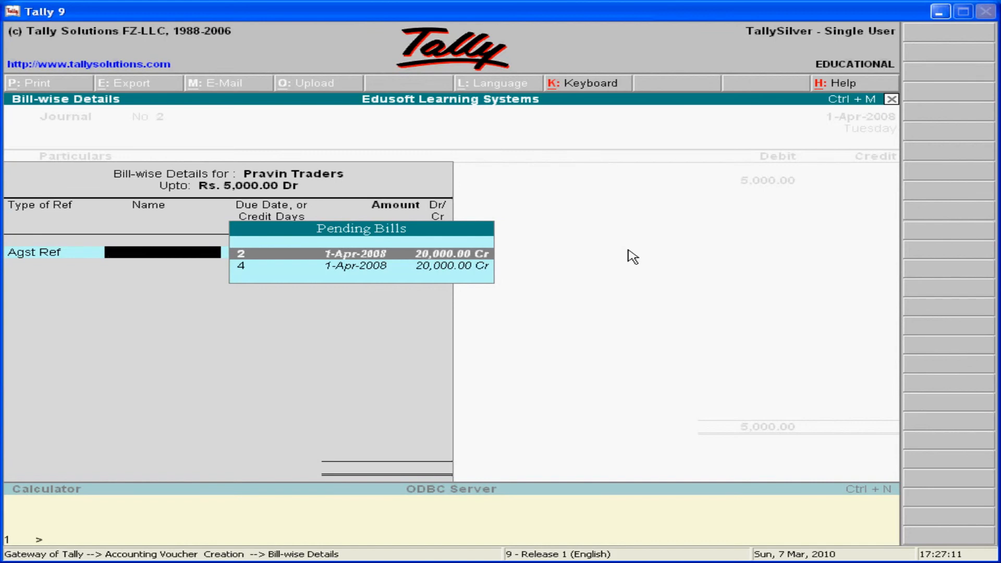
key(Return)
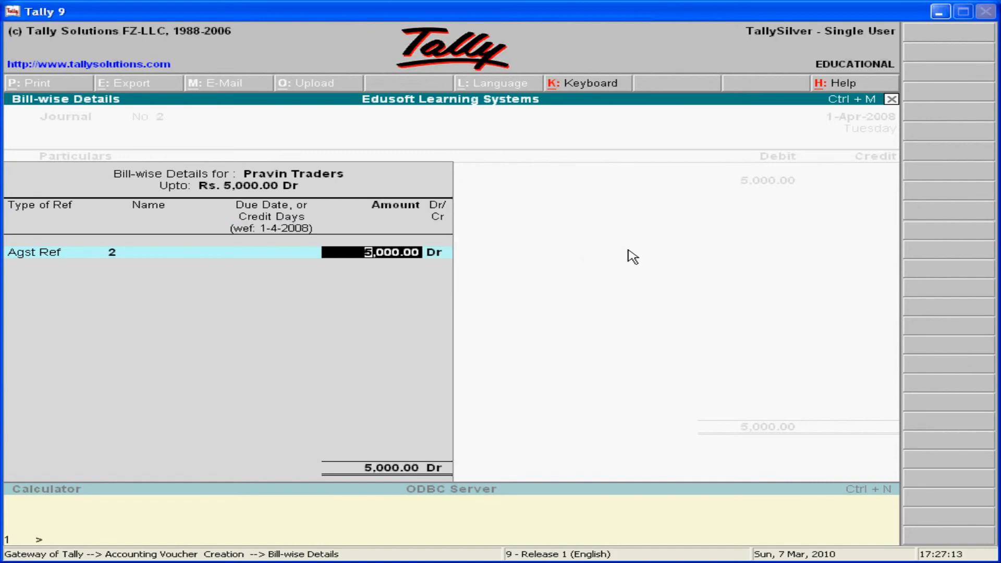
key(Return)
key(Return)
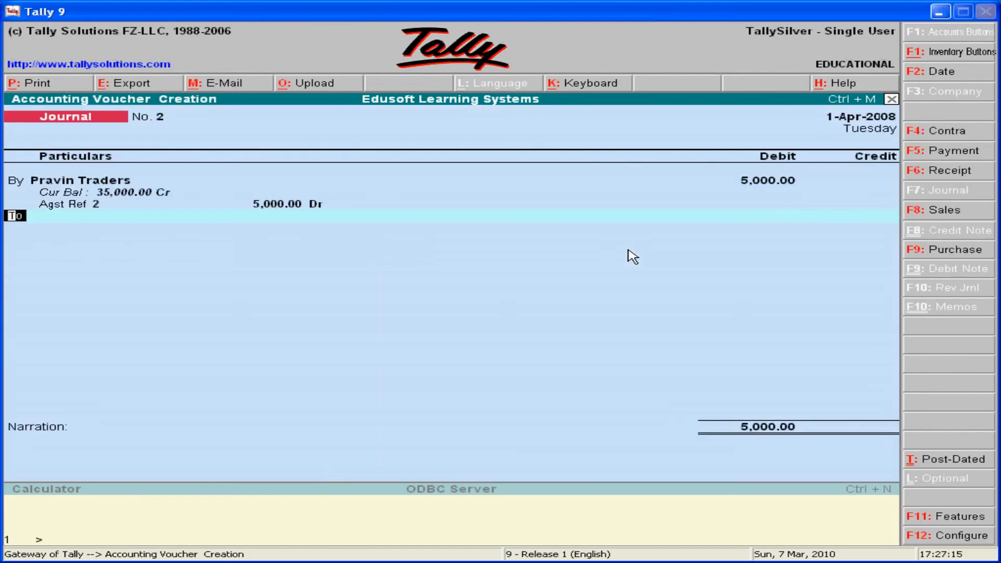
Credit Purchase Return in the Pravin Traders journal voucher without any inventory allocations.
key(Return)
text(P)
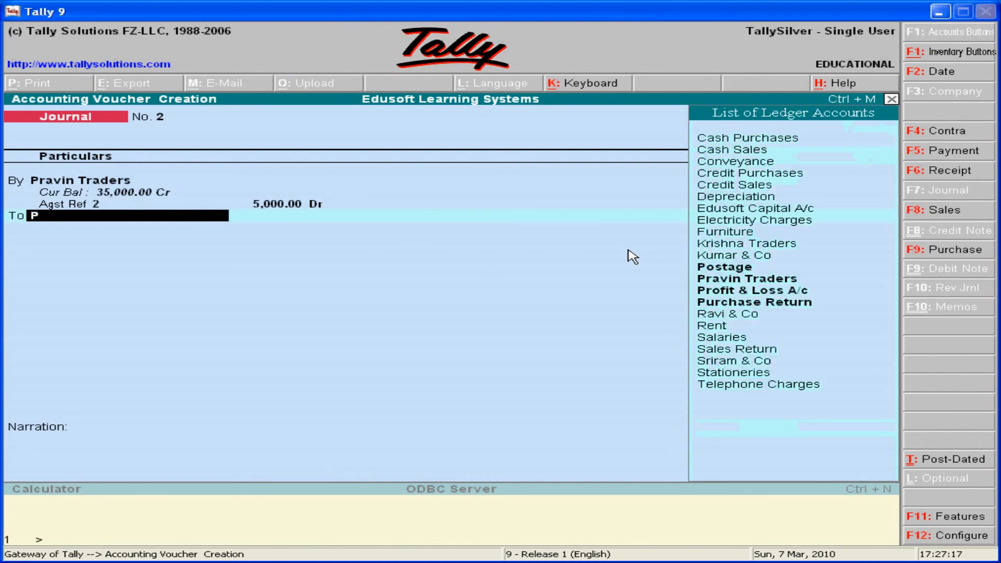
key(Down)
key(Down)
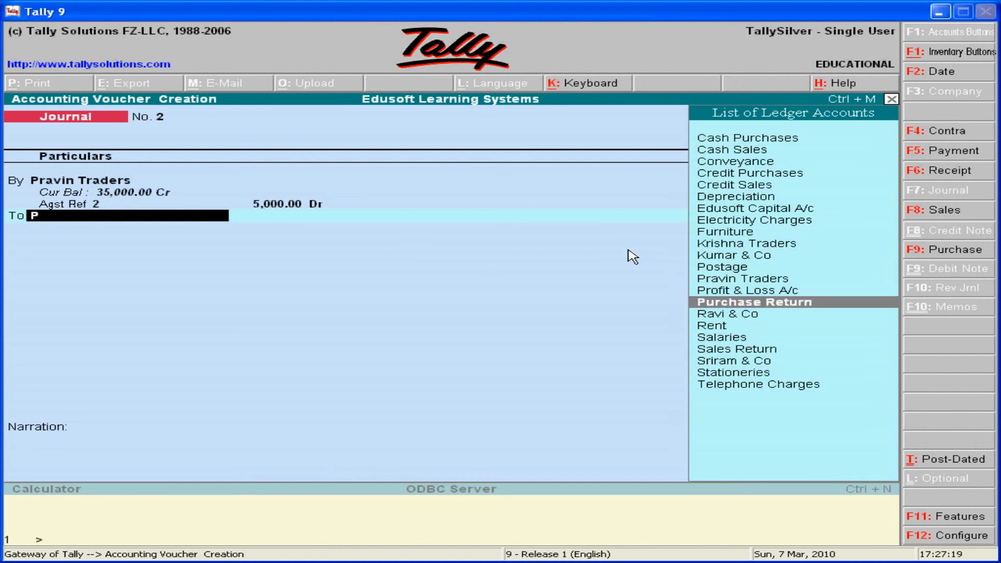
key(Return)
key(Return)
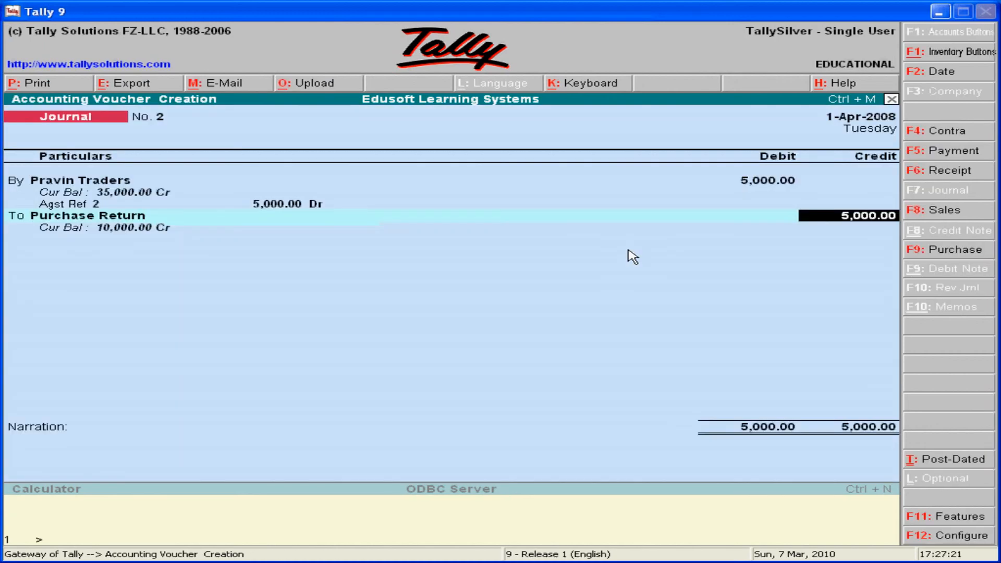
Save the Pravin Traders journal voucher with 5,000 credited and no narration, and switch to the First Exercise slide for the next transaction.
key(Return)
key(Return)
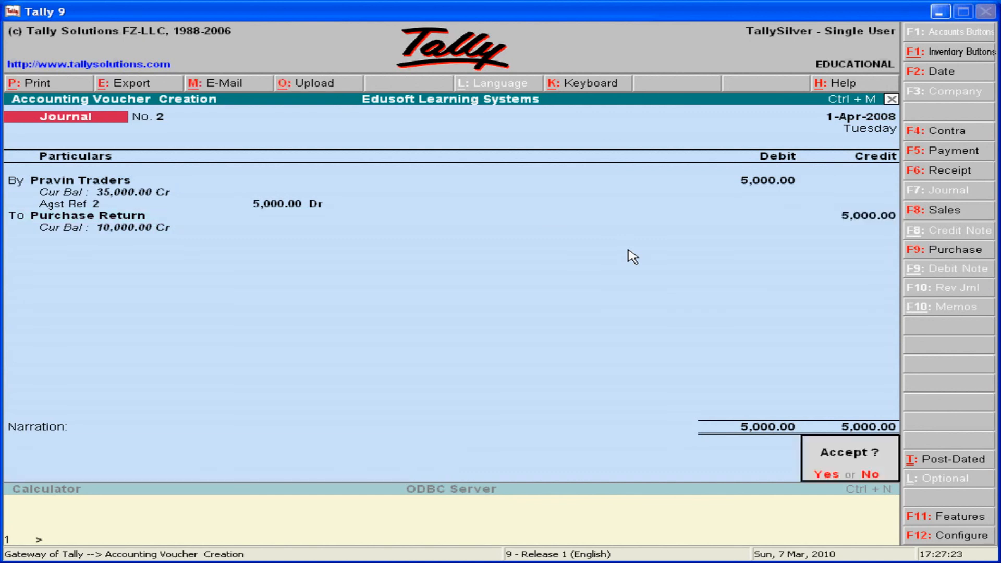
key(Return)
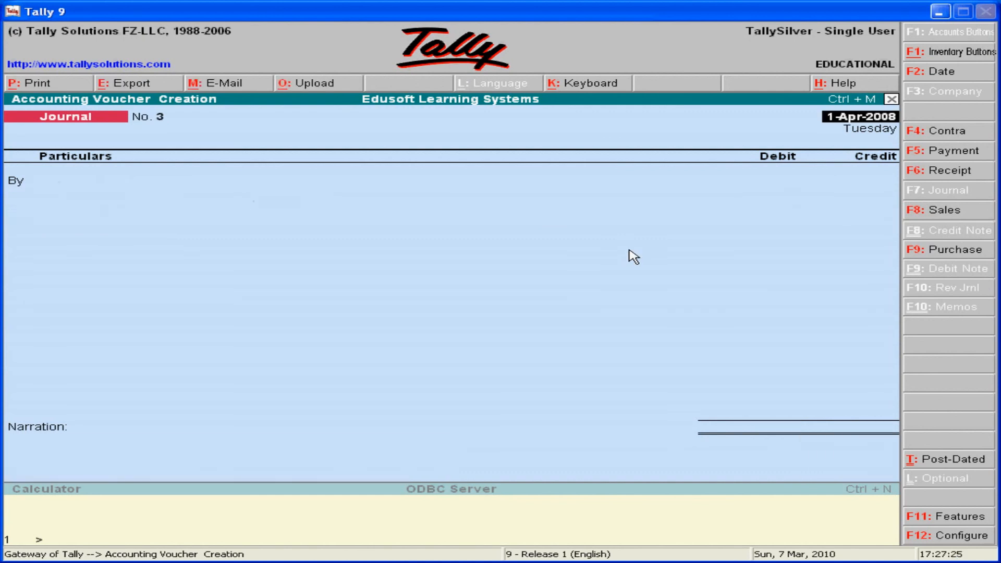
key(alt+Tab)
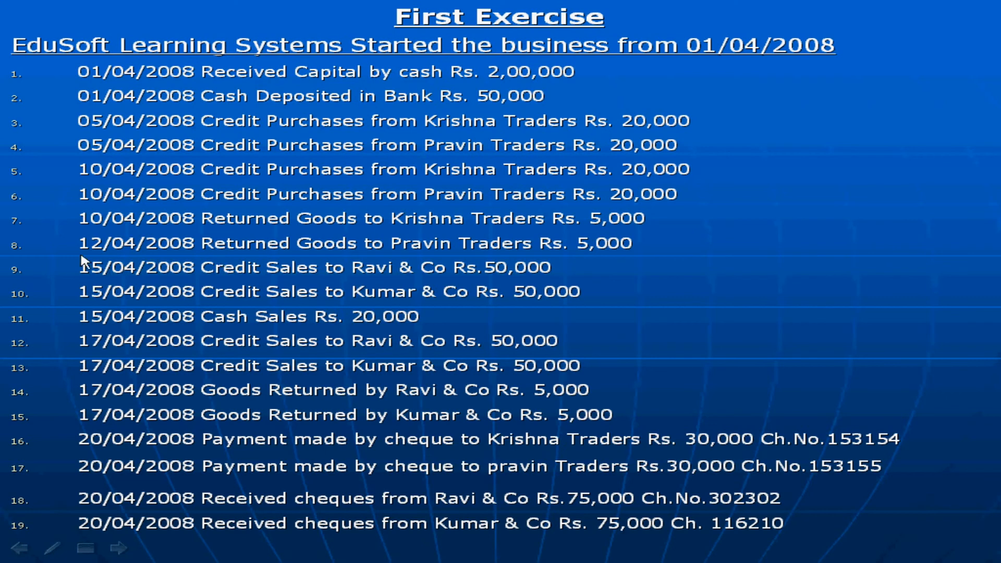